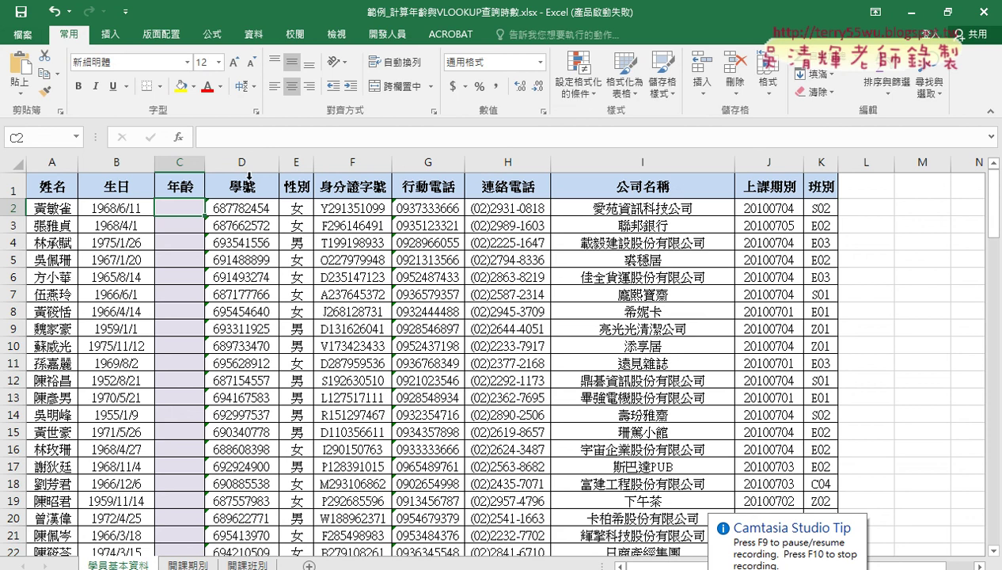
Step: Select the Age column, then the first birthday cell B2 (1968/6/11)
{"action": "left_click", "coordinate": [192, 161]}
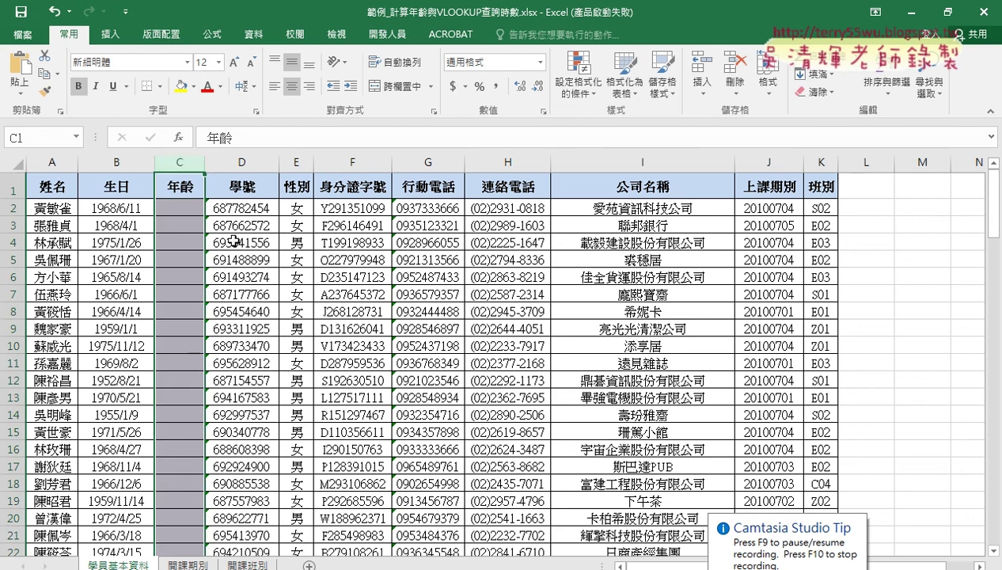
{"action": "left_click", "coordinate": [118, 209]}
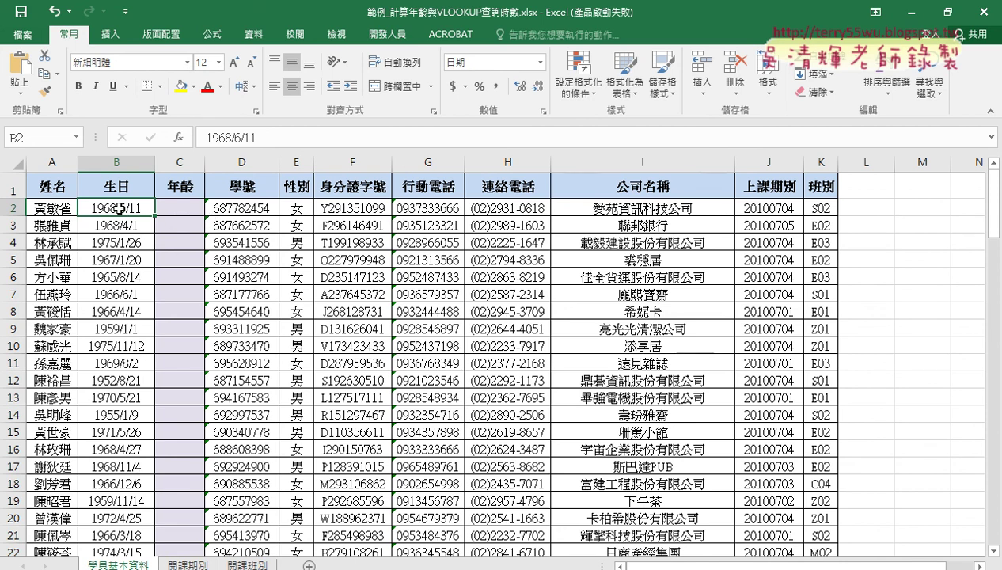
{"action": "left_click", "coordinate": [185, 210]}
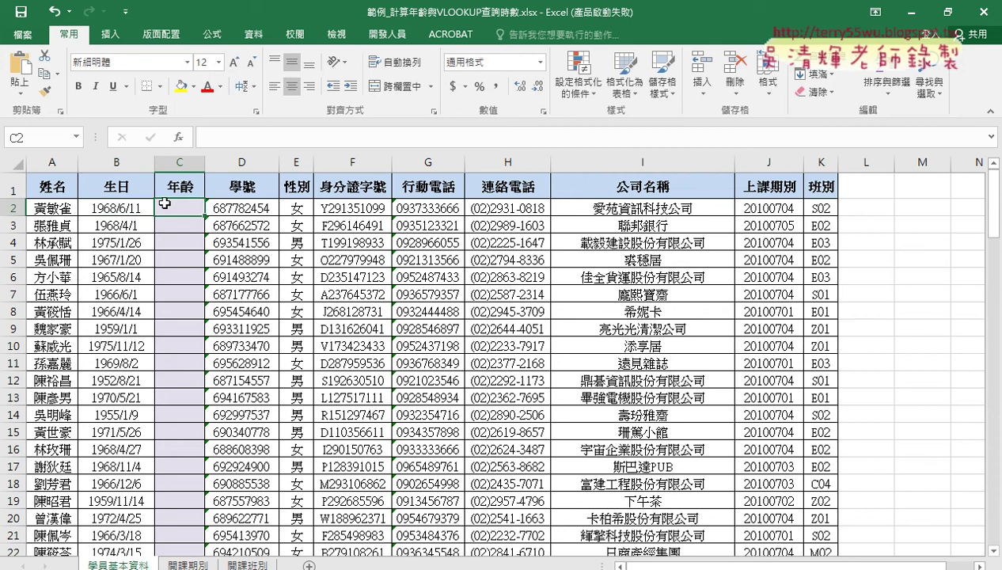
{"action": "left_click", "coordinate": [132, 211]}
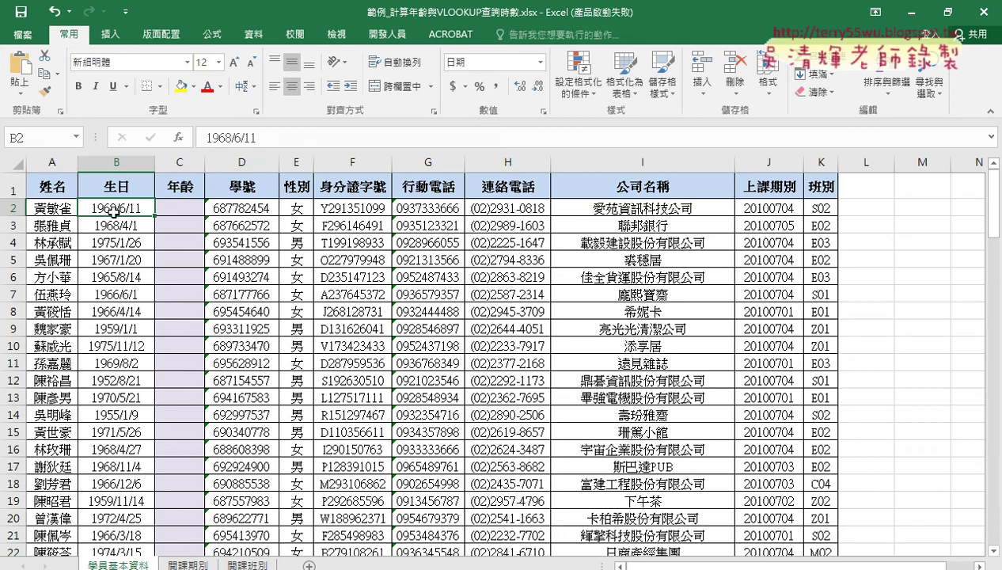
Step: Bring up Format Cells for B2 and preview 1968/6/11 under 通用格式 as 25000
{"action": "right_click", "coordinate": [114, 209]}
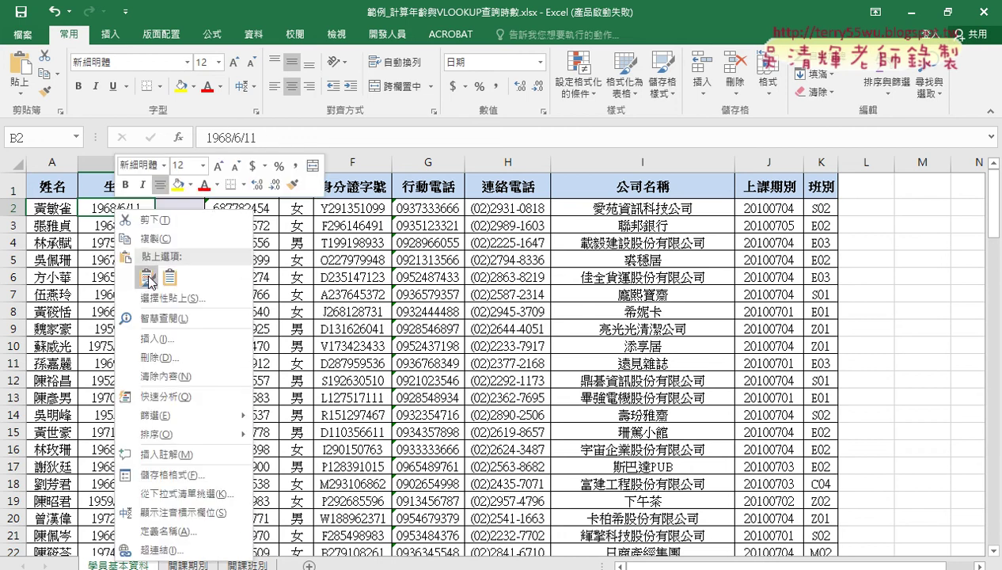
{"action": "left_click", "coordinate": [166, 476]}
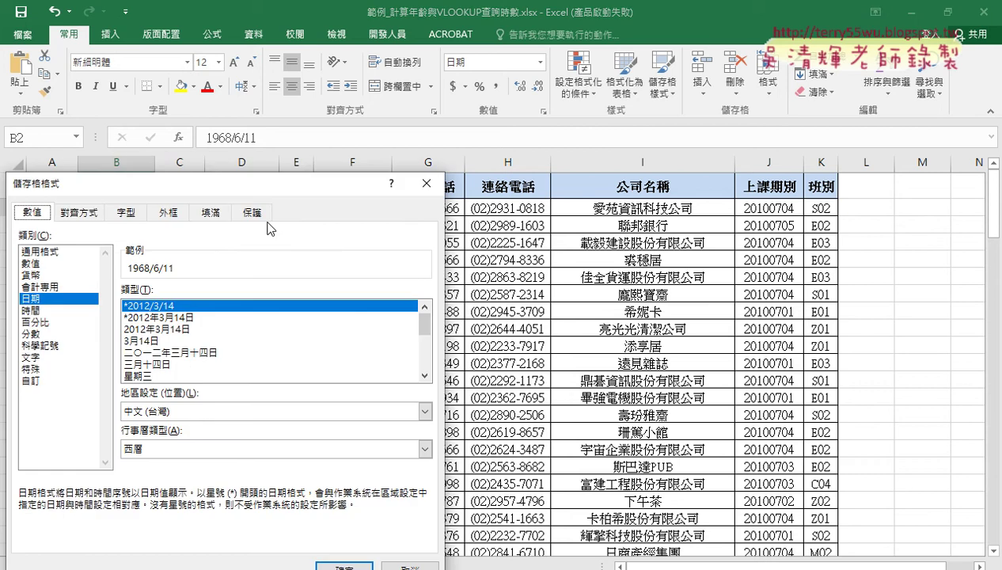
{"action": "left_click_drag", "start_coordinate": [329, 174], "coordinate": [606, 129]}
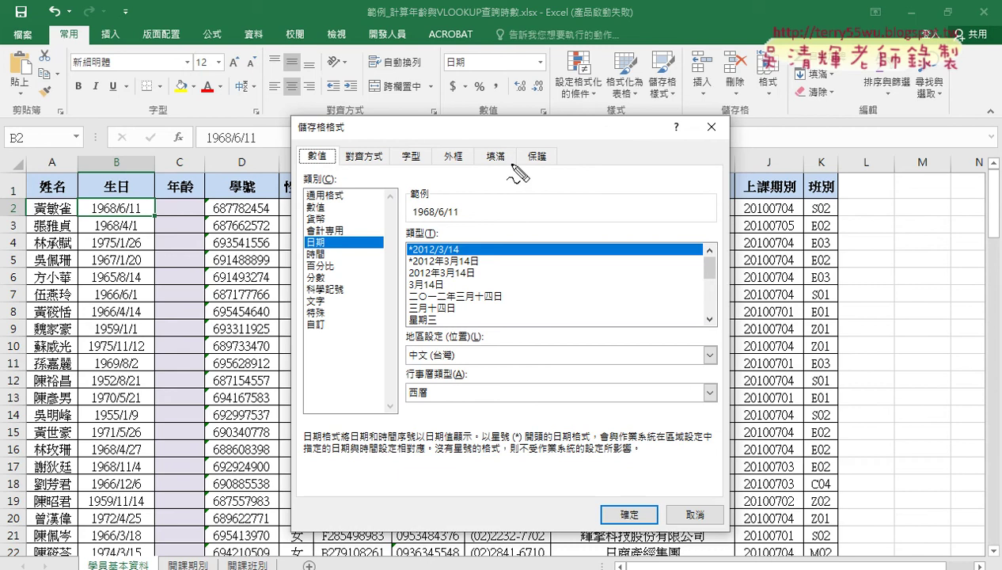
{"action": "left_click_drag", "start_coordinate": [336, 251], "coordinate": [339, 232]}
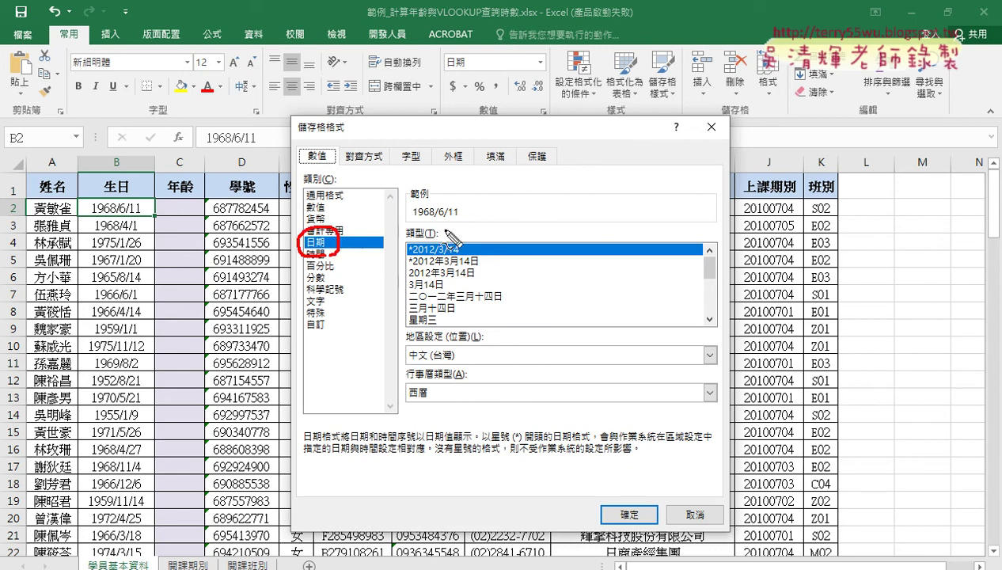
{"action": "left_click_drag", "start_coordinate": [458, 201], "coordinate": [460, 207]}
{"action": "left_click_drag", "start_coordinate": [315, 185], "coordinate": [304, 185]}
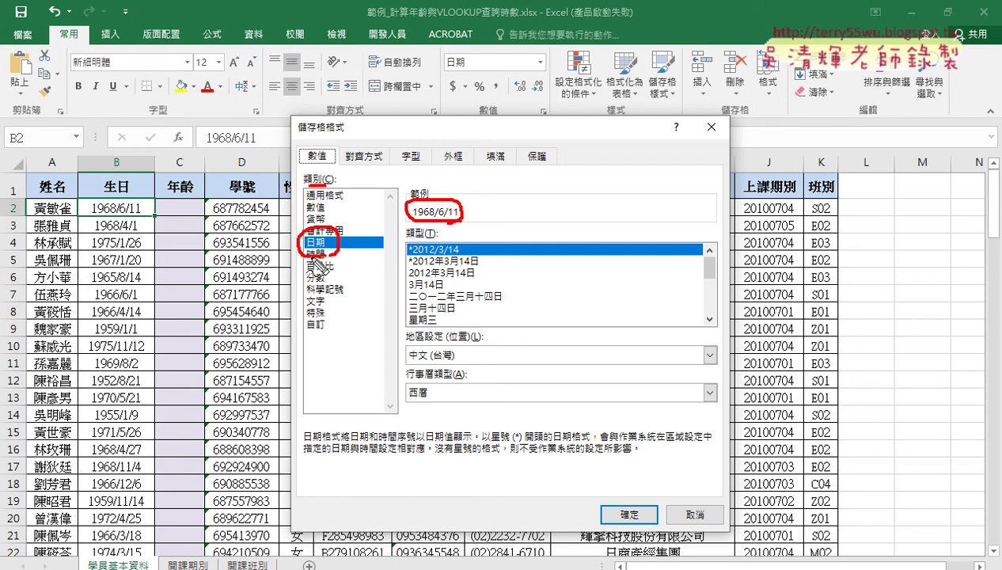
{"action": "key", "text": "Escape"}
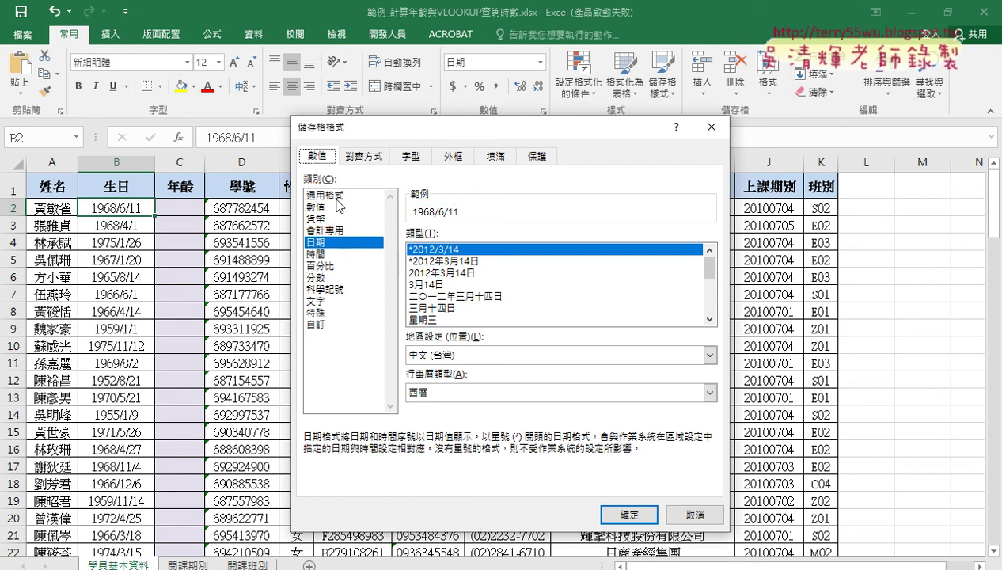
{"action": "left_click", "coordinate": [336, 198]}
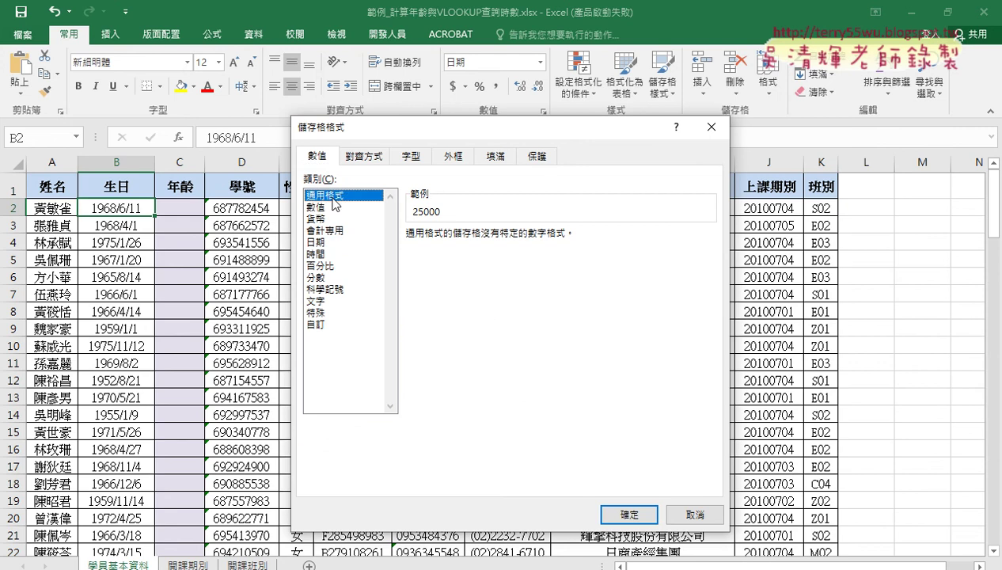
{"action": "key", "text": "ctrl+2"}
{"action": "mouse_move", "coordinate": [337, 201]}
{"action": "left_mouse_down"}
{"action": "mouse_move", "coordinate": [310, 204]}
{"action": "mouse_move", "coordinate": [340, 203]}
{"action": "left_mouse_up"}
{"action": "left_click_drag", "start_coordinate": [412, 216], "coordinate": [448, 215]}
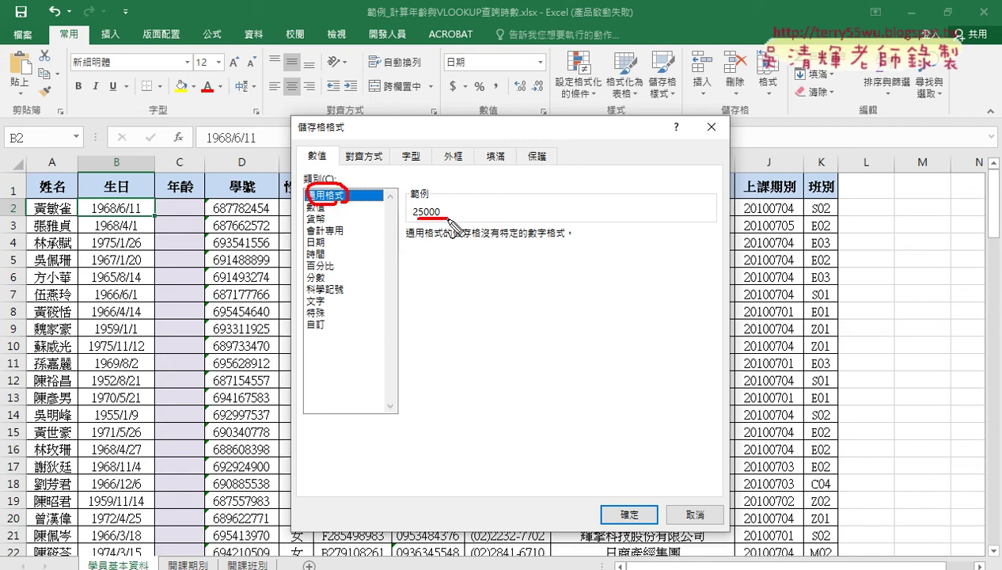
{"action": "left_click_drag", "start_coordinate": [148, 224], "coordinate": [81, 224]}
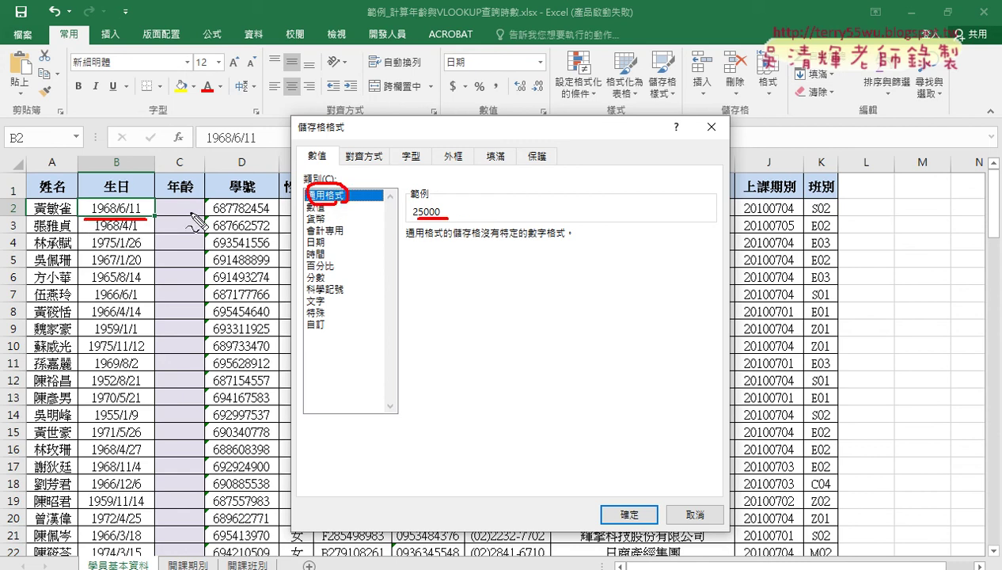
{"action": "left_click_drag", "start_coordinate": [157, 208], "coordinate": [396, 220]}
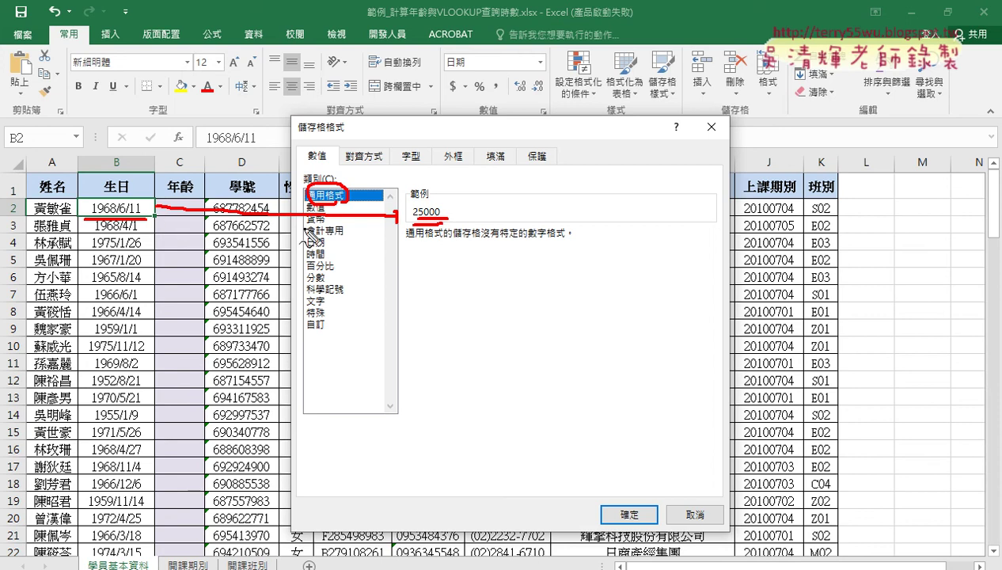
{"action": "left_click_drag", "start_coordinate": [479, 155], "coordinate": [464, 212]}
{"action": "left_click_drag", "start_coordinate": [511, 160], "coordinate": [497, 204]}
{"action": "mouse_move", "coordinate": [532, 169]}
{"action": "left_mouse_down"}
{"action": "mouse_move", "coordinate": [525, 203]}
{"action": "mouse_move", "coordinate": [532, 173]}
{"action": "mouse_move", "coordinate": [553, 175]}
{"action": "left_mouse_up"}
{"action": "left_click_drag", "start_coordinate": [592, 147], "coordinate": [570, 212]}
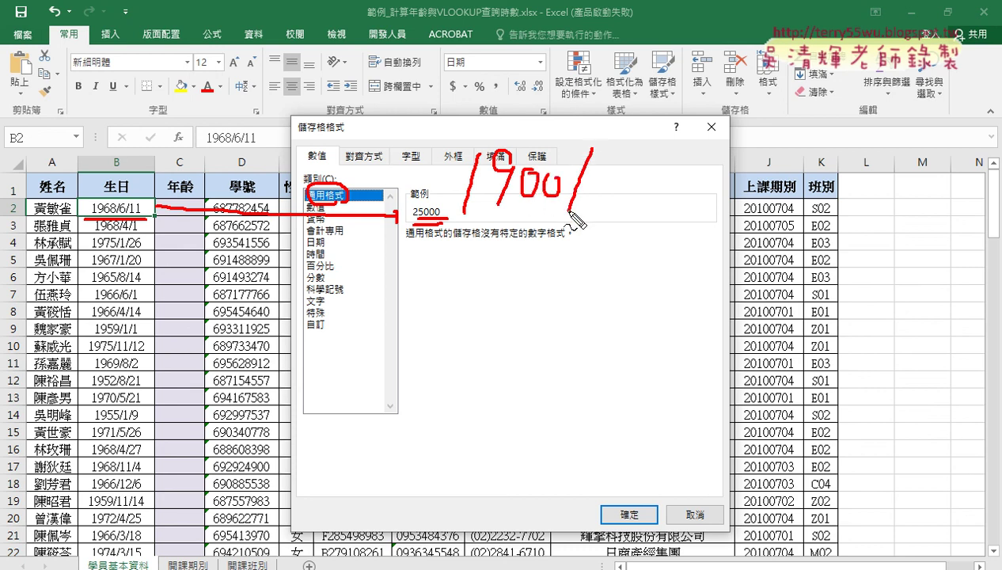
{"action": "left_click_drag", "start_coordinate": [600, 177], "coordinate": [598, 196]}
{"action": "left_click_drag", "start_coordinate": [634, 147], "coordinate": [631, 194]}
{"action": "left_click_drag", "start_coordinate": [702, 143], "coordinate": [673, 187]}
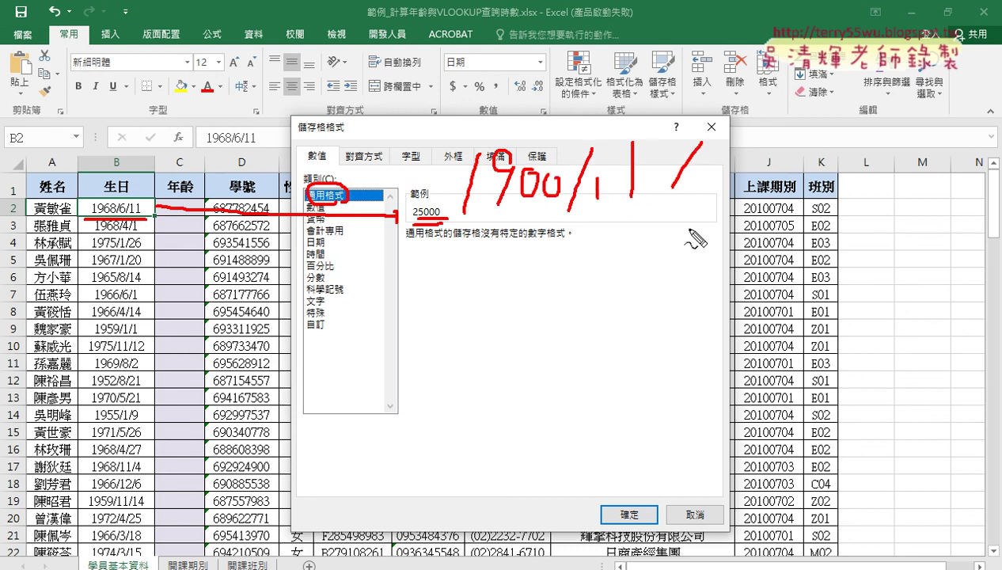
{"action": "left_click_drag", "start_coordinate": [713, 224], "coordinate": [450, 217]}
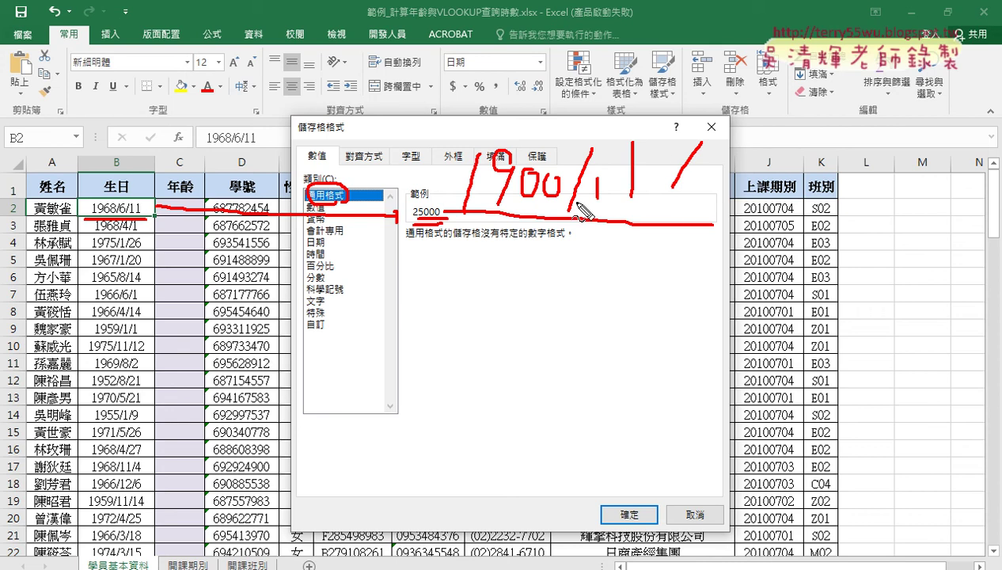
{"action": "key", "text": "Escape"}
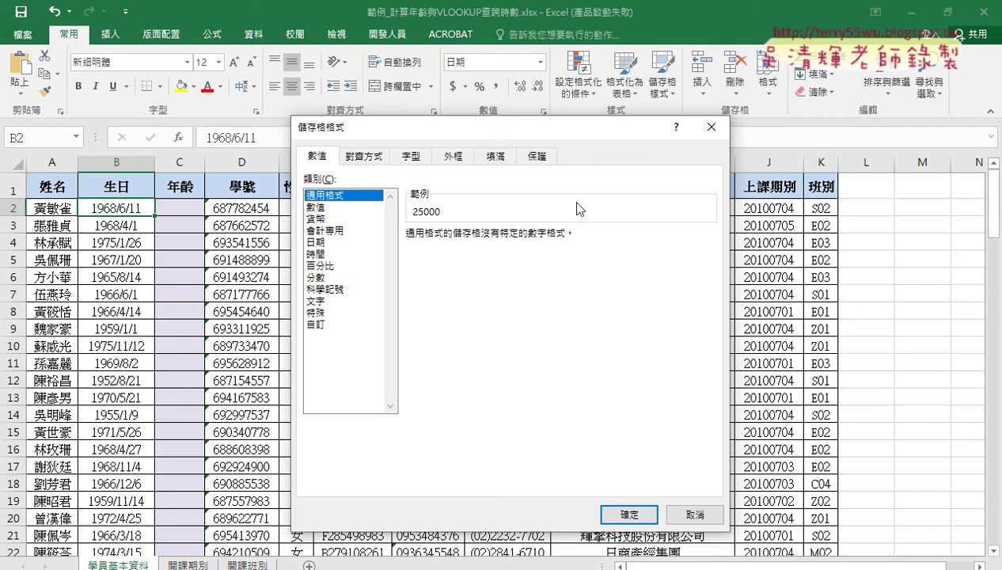
{"action": "key", "text": "ctrl+2"}
{"action": "left_click_drag", "start_coordinate": [507, 114], "coordinate": [499, 170]}
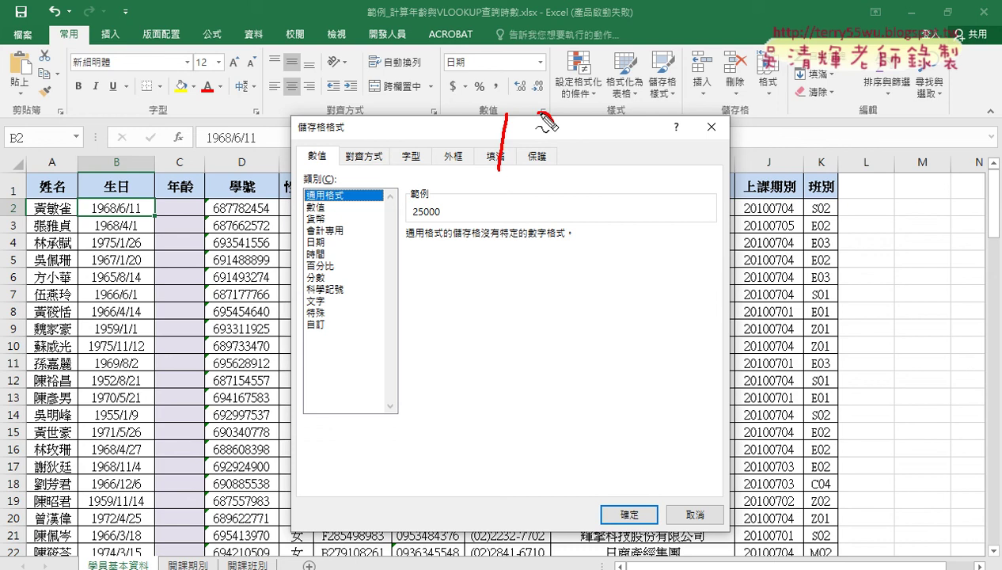
{"action": "left_click_drag", "start_coordinate": [541, 118], "coordinate": [525, 168]}
{"action": "left_click_drag", "start_coordinate": [577, 136], "coordinate": [605, 140]}
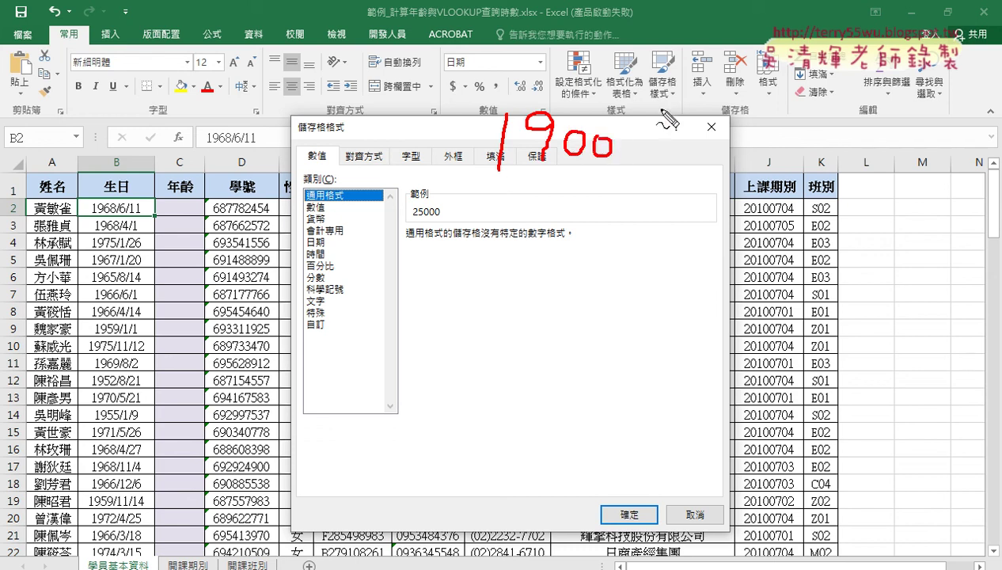
{"action": "left_click_drag", "start_coordinate": [672, 108], "coordinate": [622, 168]}
{"action": "left_click_drag", "start_coordinate": [651, 147], "coordinate": [654, 160]}
{"action": "left_click_drag", "start_coordinate": [724, 98], "coordinate": [676, 179]}
{"action": "left_click_drag", "start_coordinate": [722, 141], "coordinate": [725, 164]}
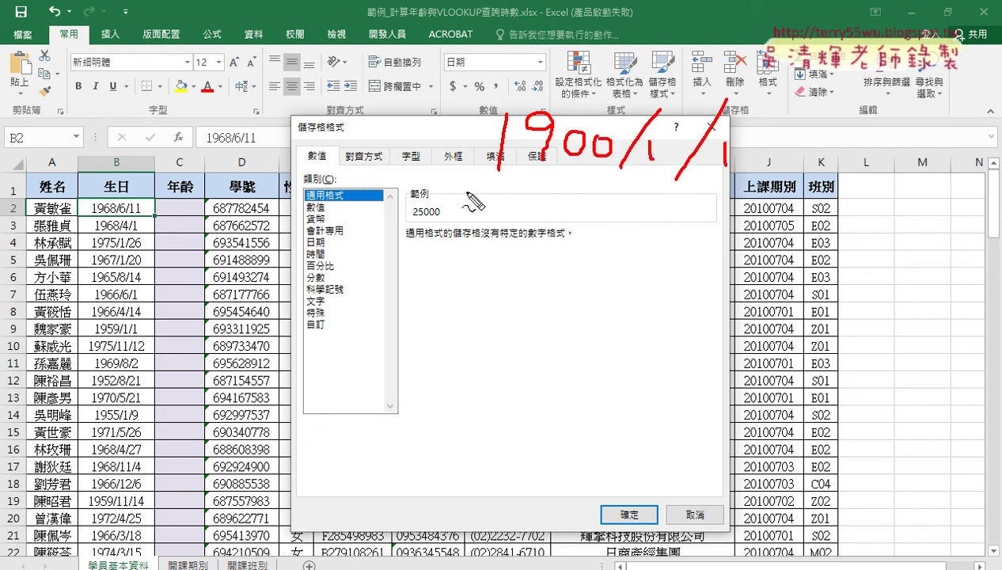
{"action": "left_click_drag", "start_coordinate": [476, 188], "coordinate": [737, 183]}
{"action": "left_click_drag", "start_coordinate": [152, 203], "coordinate": [158, 207]}
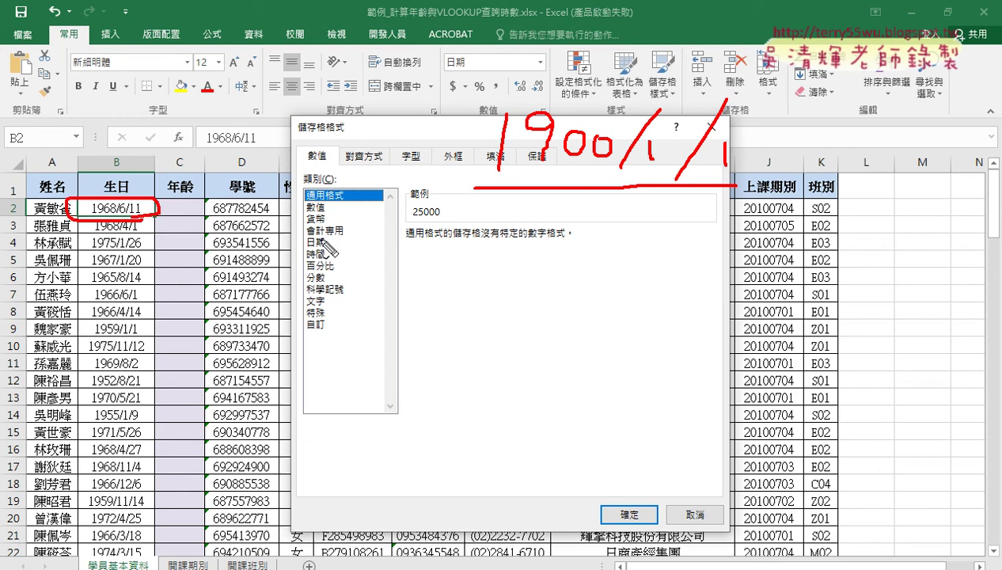
{"action": "left_click_drag", "start_coordinate": [410, 215], "coordinate": [445, 218]}
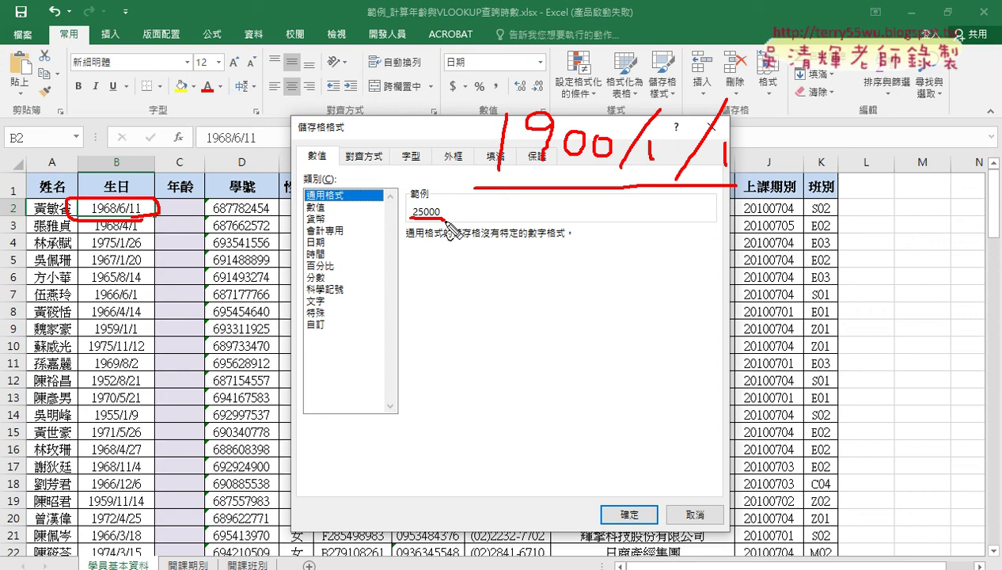
{"action": "key", "text": "Escape"}
Step: Apply General so B2 shows 25000, then reformat B2 as a Date showing 1968/6/11
{"action": "left_click", "coordinate": [624, 514]}
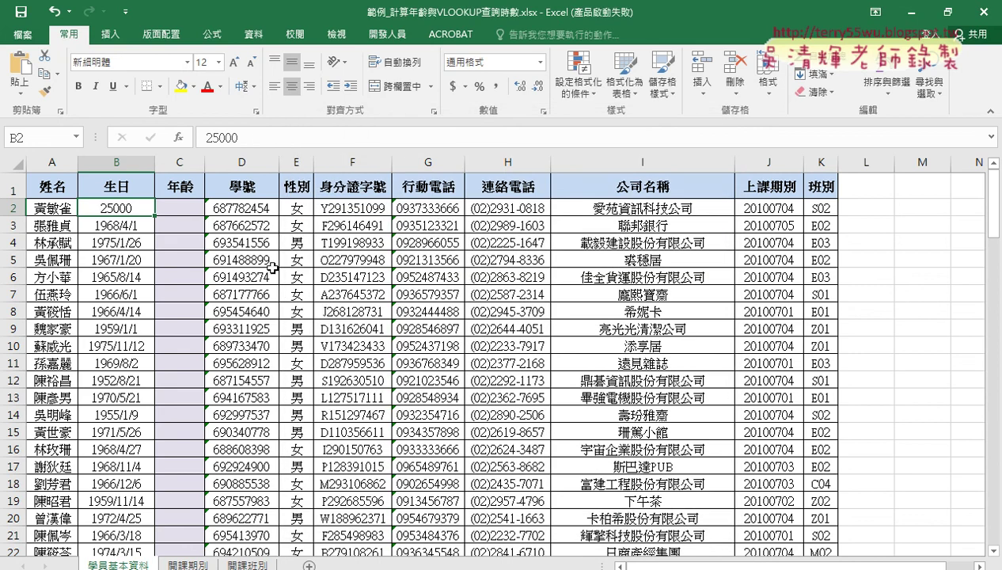
{"action": "right_click", "coordinate": [121, 207]}
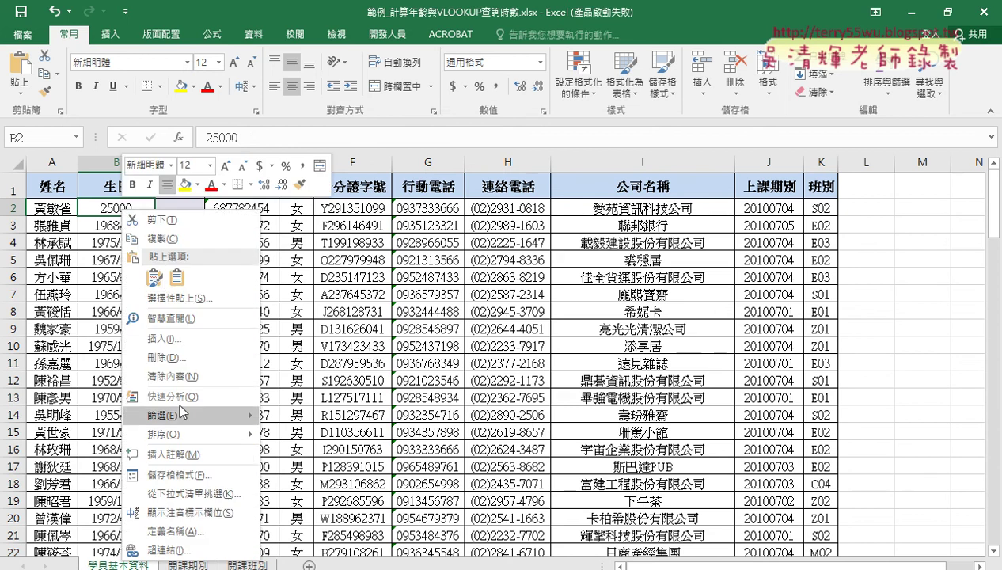
{"action": "left_click", "coordinate": [190, 474]}
{"action": "left_click", "coordinate": [47, 299]}
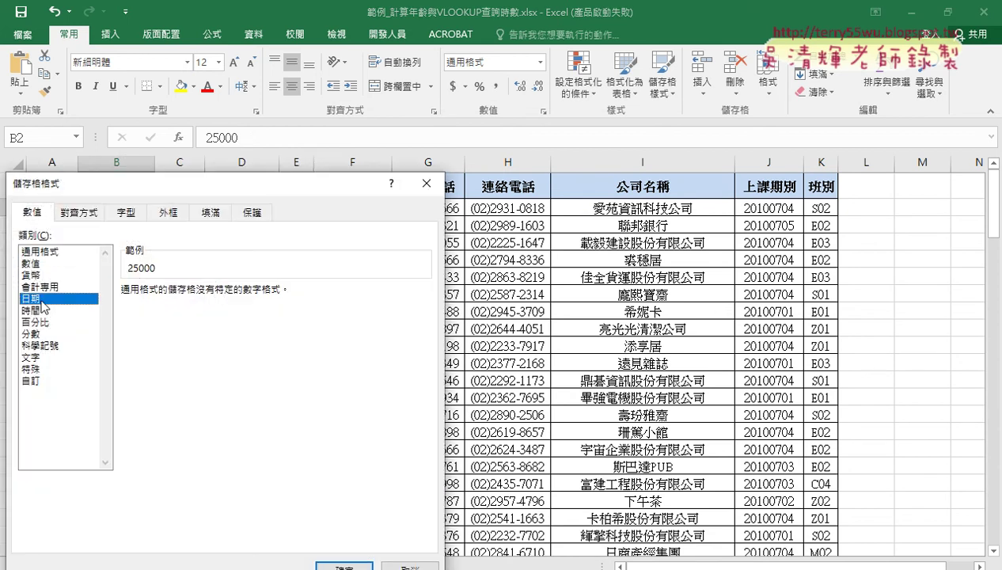
{"action": "left_click", "coordinate": [348, 560]}
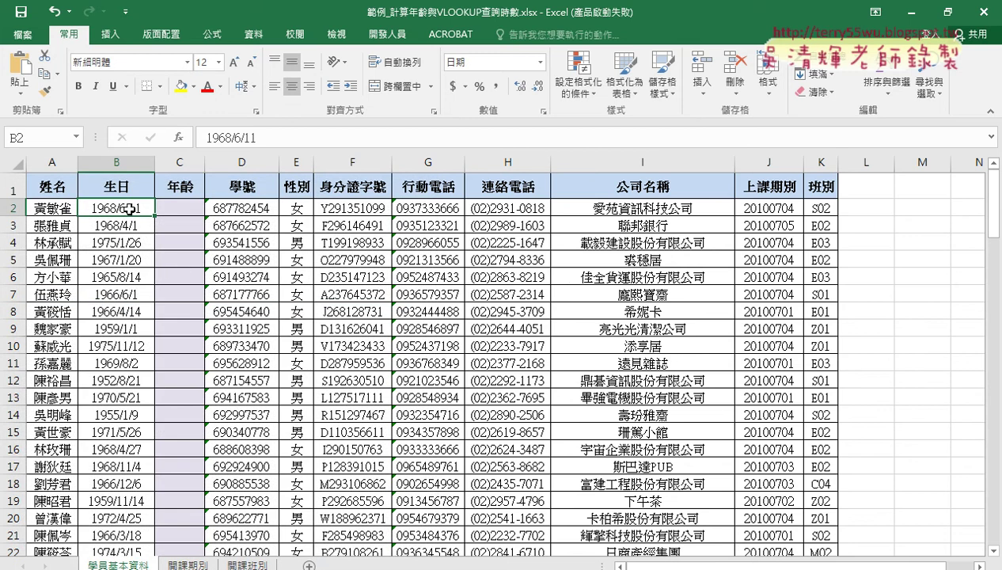
Step: Insert =TODAY() into C2 from the Date & Time function category
{"action": "left_click", "coordinate": [184, 191]}
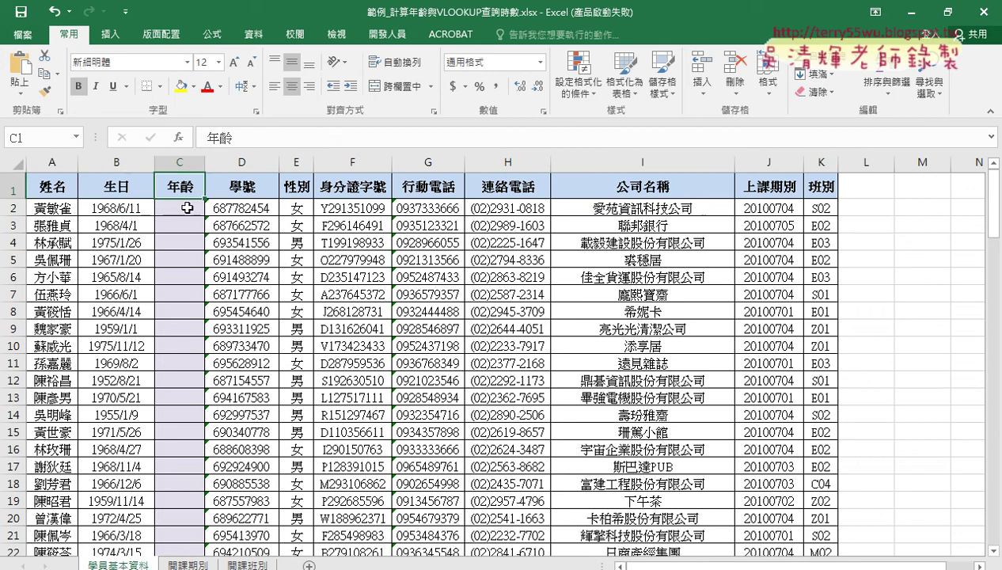
{"action": "left_click", "coordinate": [182, 211]}
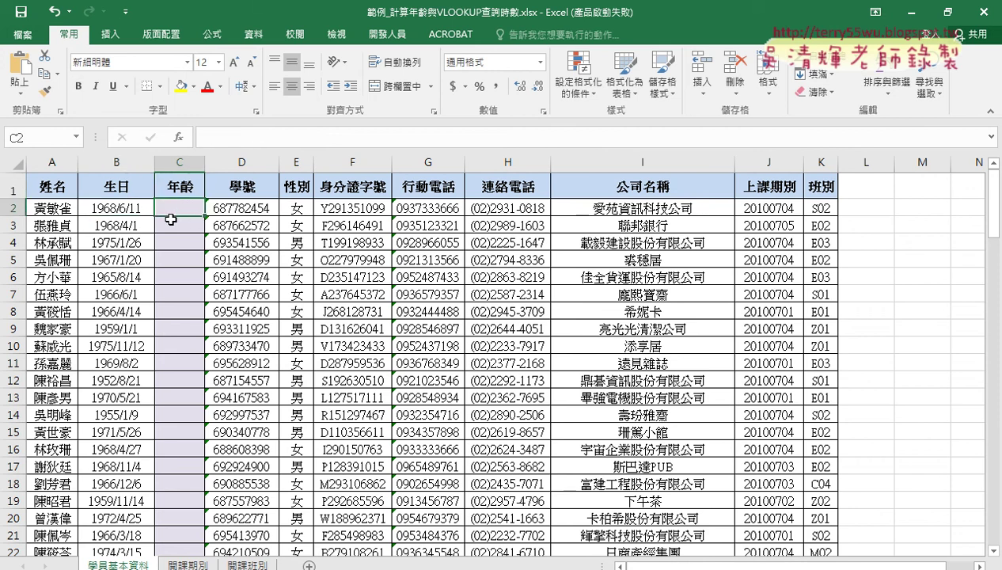
{"action": "left_click", "coordinate": [180, 137]}
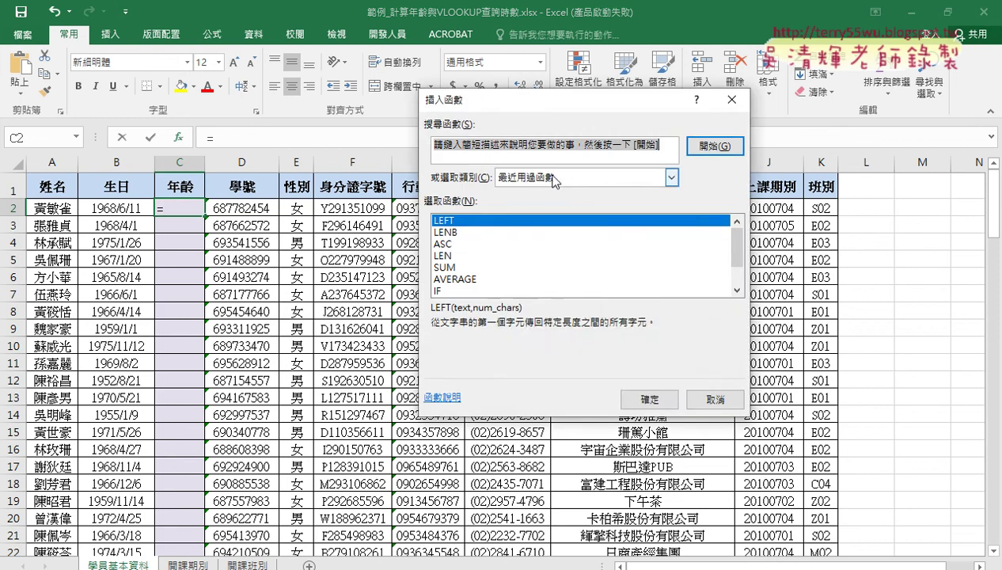
{"action": "left_click", "coordinate": [548, 177]}
{"action": "left_click", "coordinate": [554, 229]}
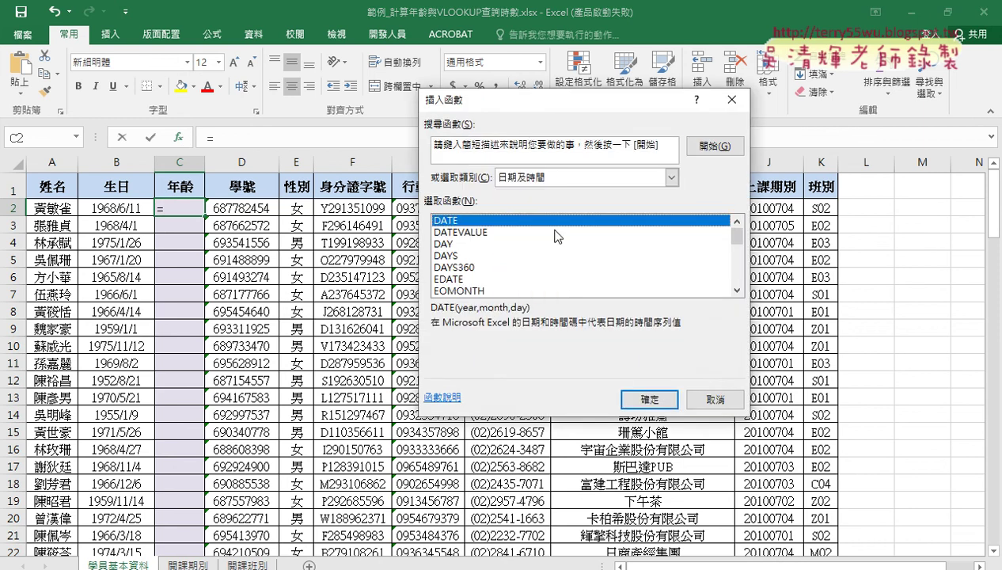
{"action": "left_click_drag", "start_coordinate": [738, 291], "coordinate": [739, 293]}
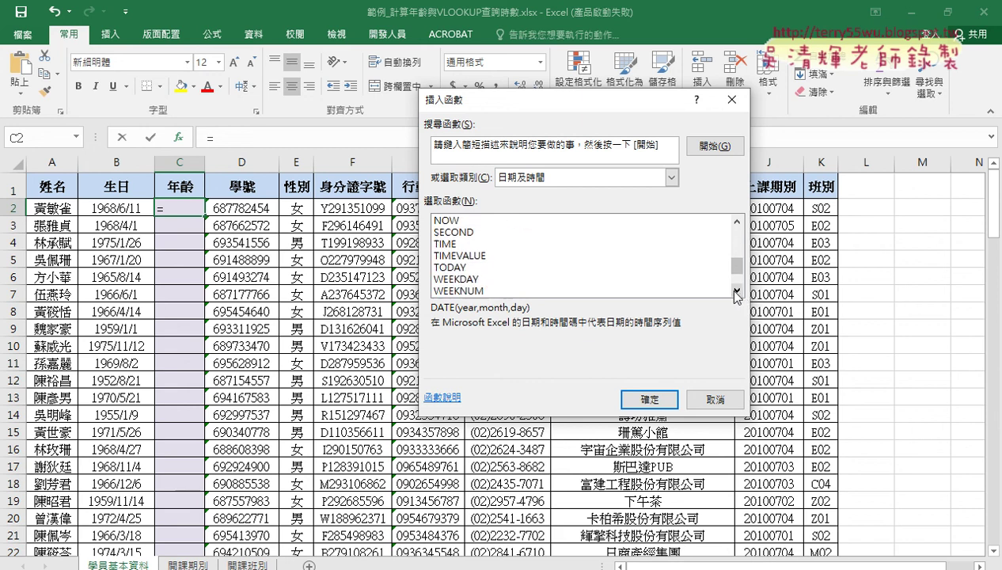
{"action": "left_click", "coordinate": [476, 268]}
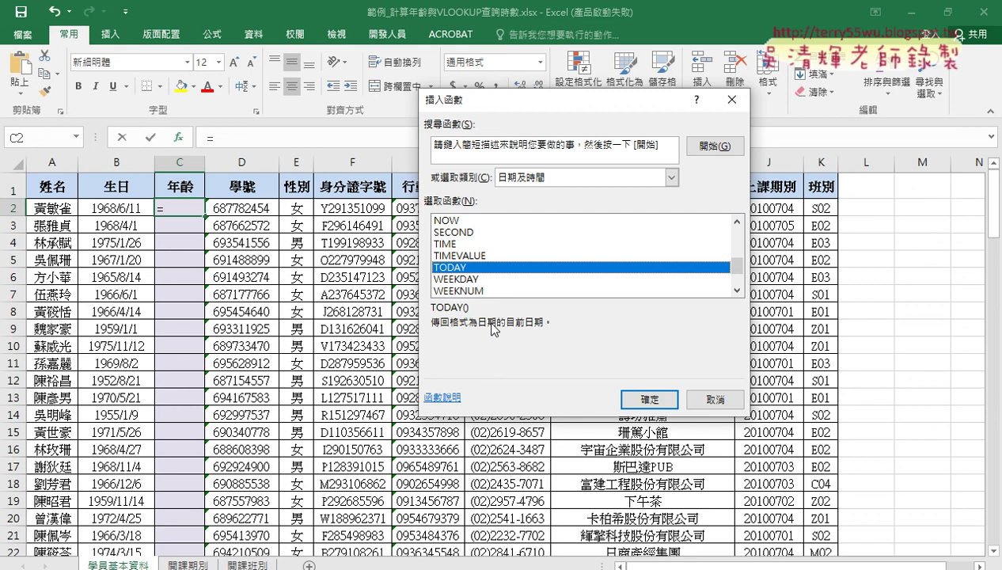
{"action": "left_click", "coordinate": [649, 399]}
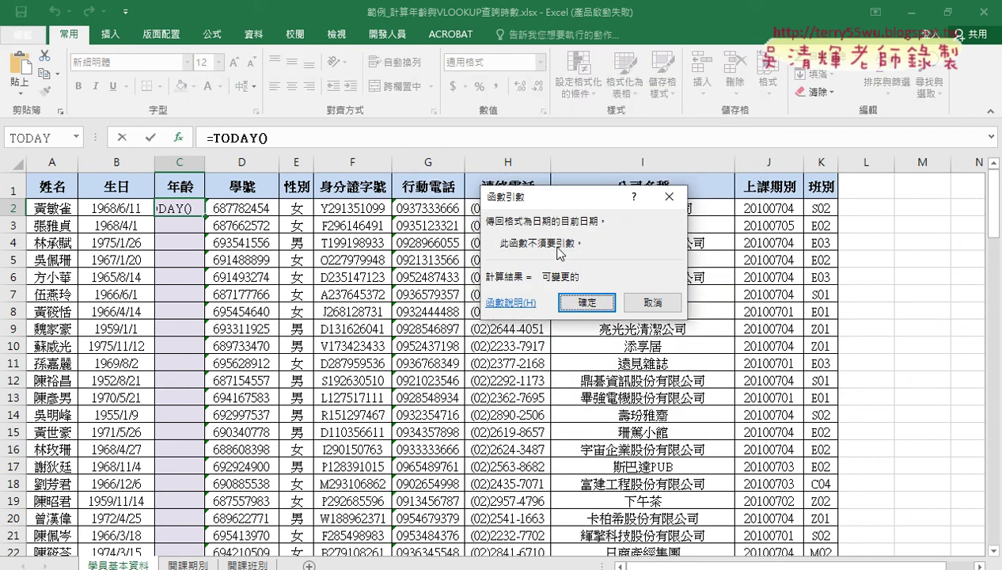
{"action": "left_click", "coordinate": [585, 303]}
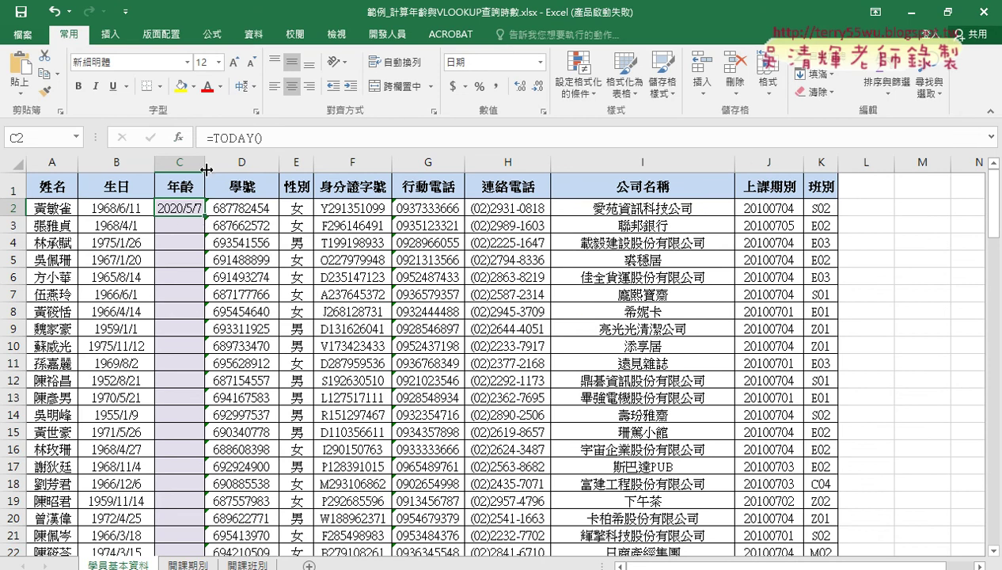
Step: Widen column C so 2020/5/7 fits, then clear C2
{"action": "left_click_drag", "start_coordinate": [205, 166], "coordinate": [227, 167]}
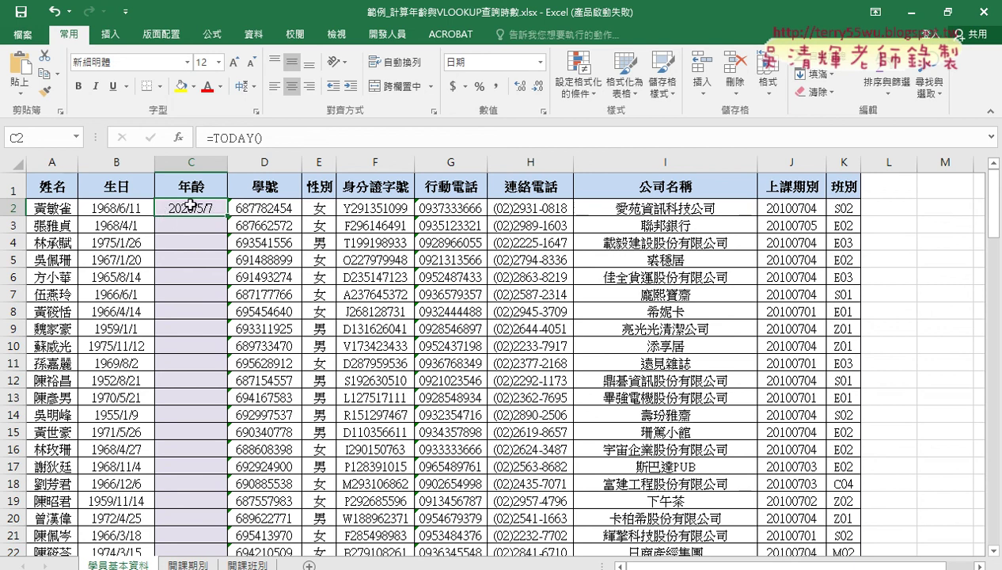
{"action": "left_click", "coordinate": [105, 208]}
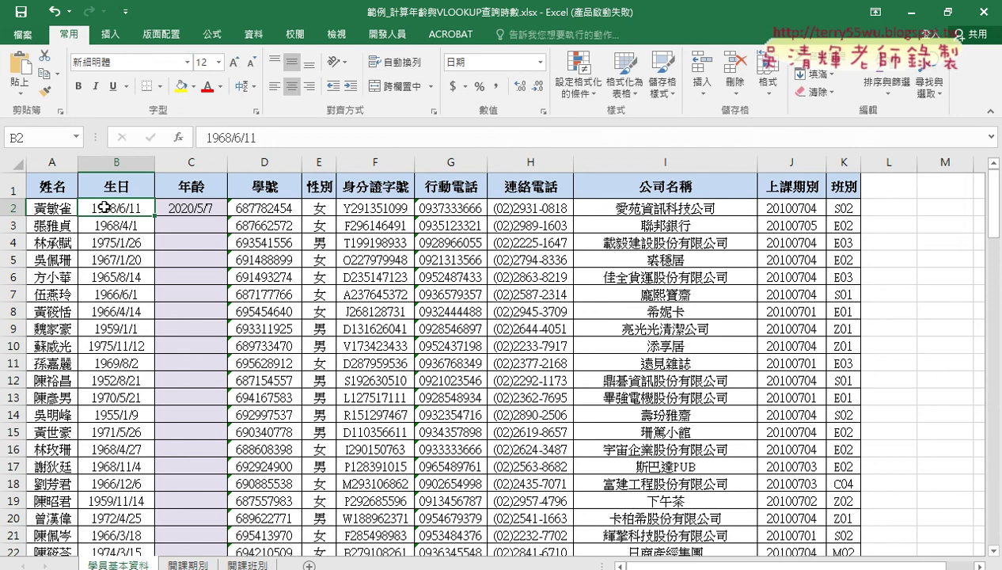
{"action": "left_click", "coordinate": [172, 212]}
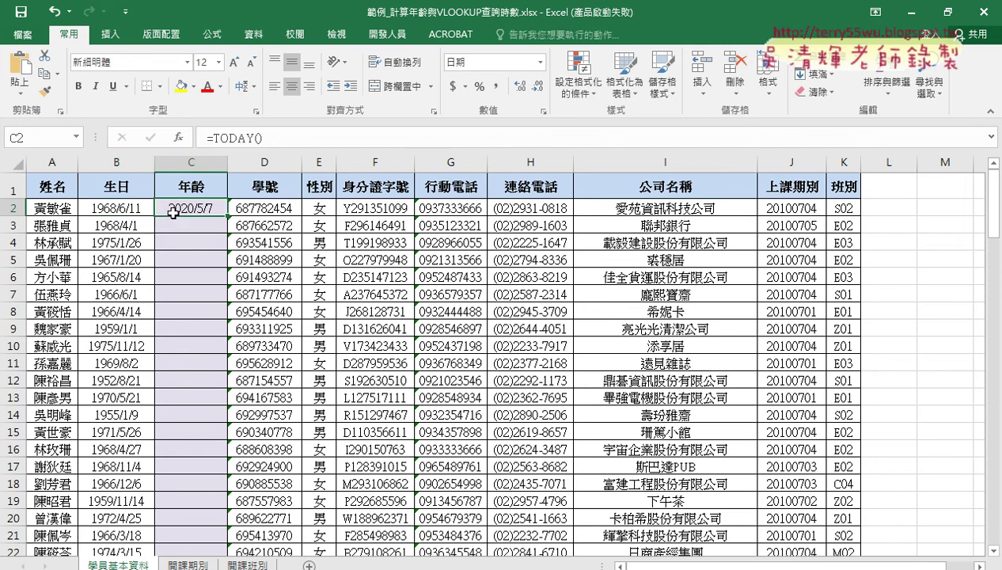
{"action": "key", "text": "Delete"}
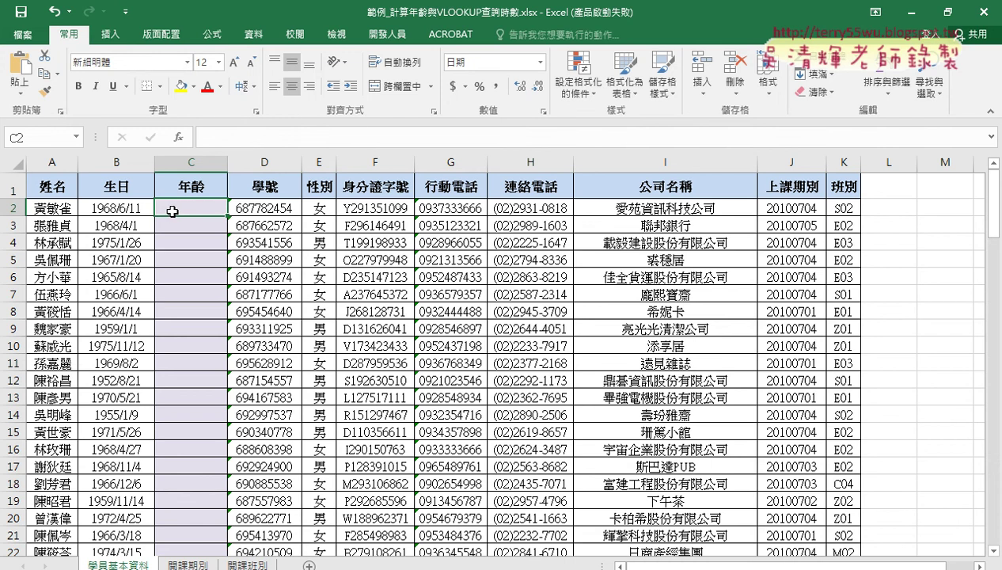
{"action": "left_click", "coordinate": [178, 137]}
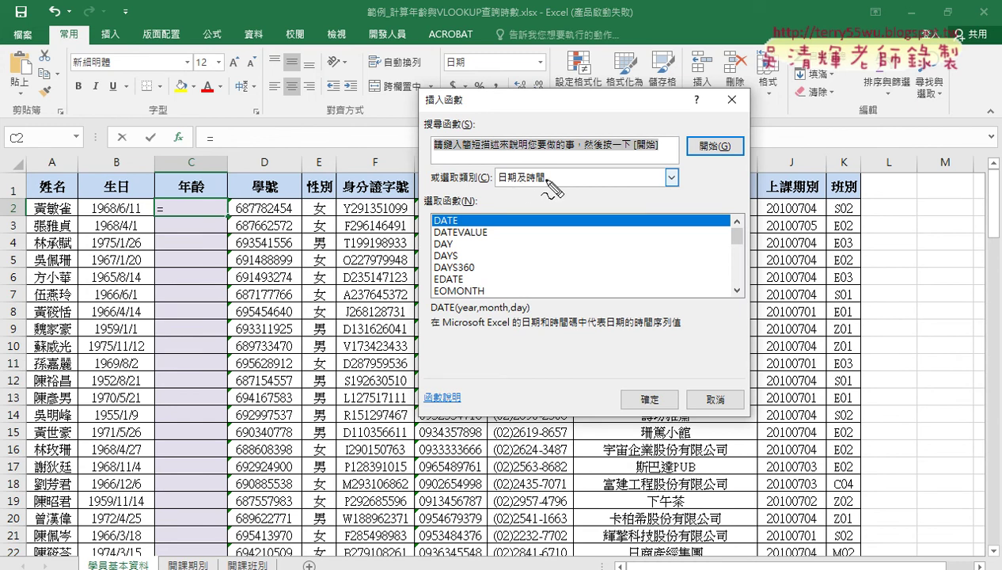
{"action": "left_click_drag", "start_coordinate": [546, 189], "coordinate": [552, 190]}
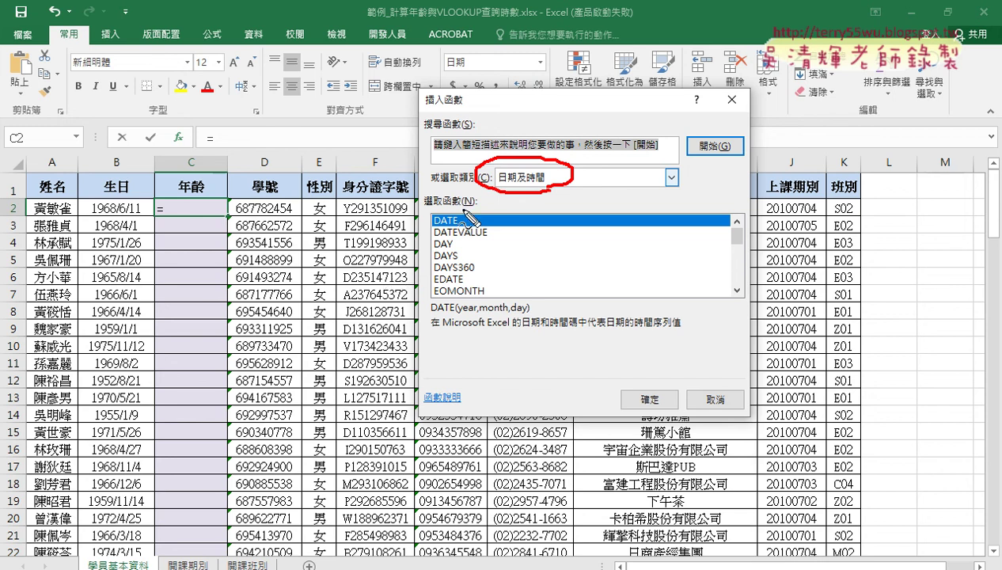
{"action": "mouse_move", "coordinate": [664, 164]}
{"action": "left_mouse_down"}
{"action": "mouse_move", "coordinate": [570, 261]}
{"action": "mouse_move", "coordinate": [584, 259]}
{"action": "mouse_move", "coordinate": [503, 287]}
{"action": "mouse_move", "coordinate": [541, 286]}
{"action": "left_mouse_up"}
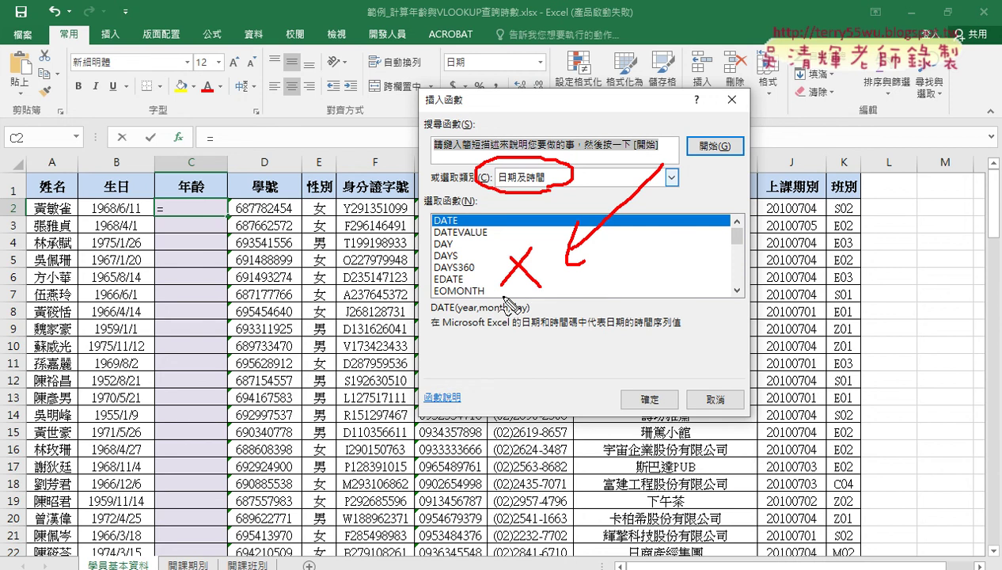
{"action": "key", "text": "Escape"}
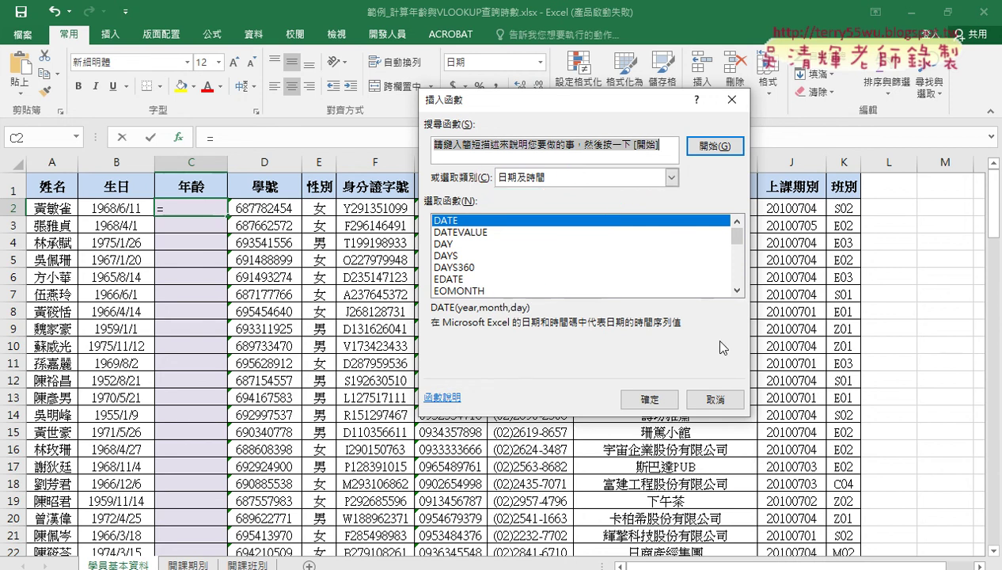
{"action": "left_click", "coordinate": [715, 400]}
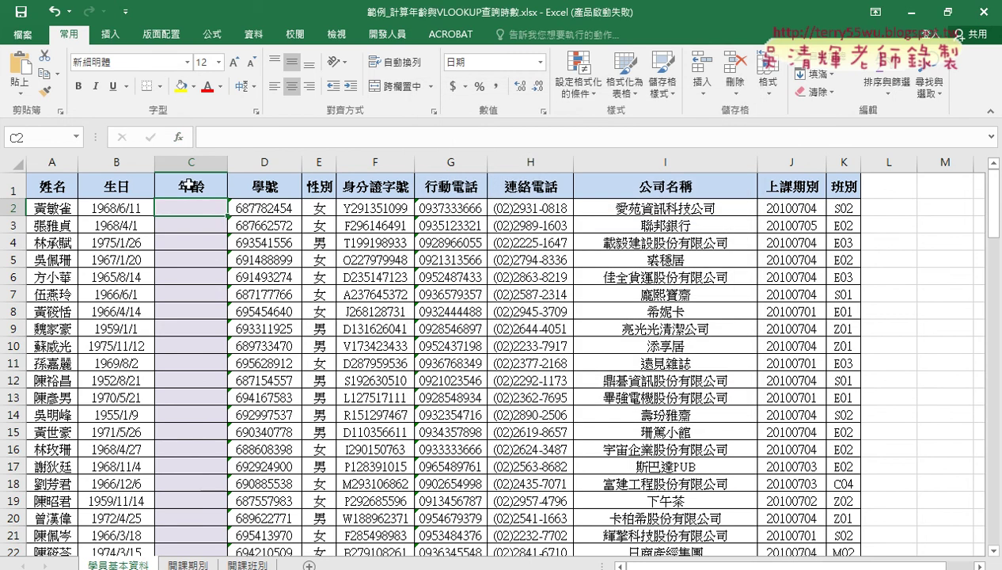
Step: Enter =datedif(B2,today() in C2, which triggers a missing-parenthesis warning
{"action": "left_click", "coordinate": [478, 134]}
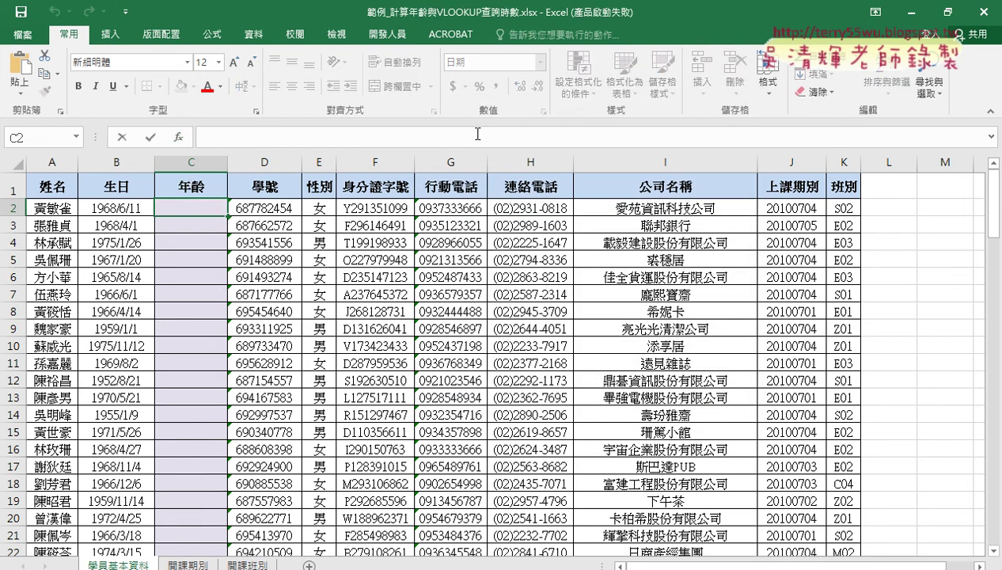
{"action": "type", "text": "=d"}
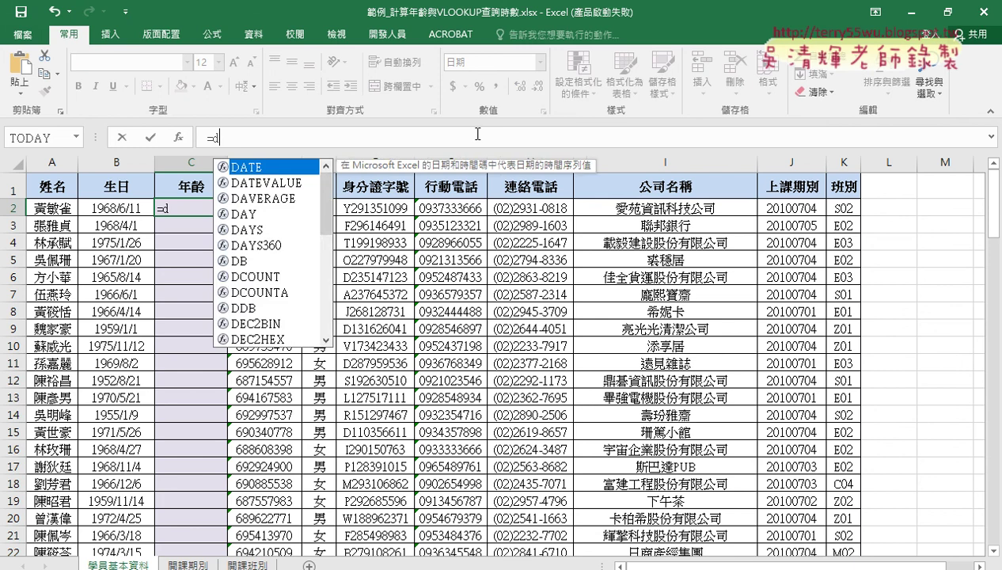
{"action": "type", "text": "ate"}
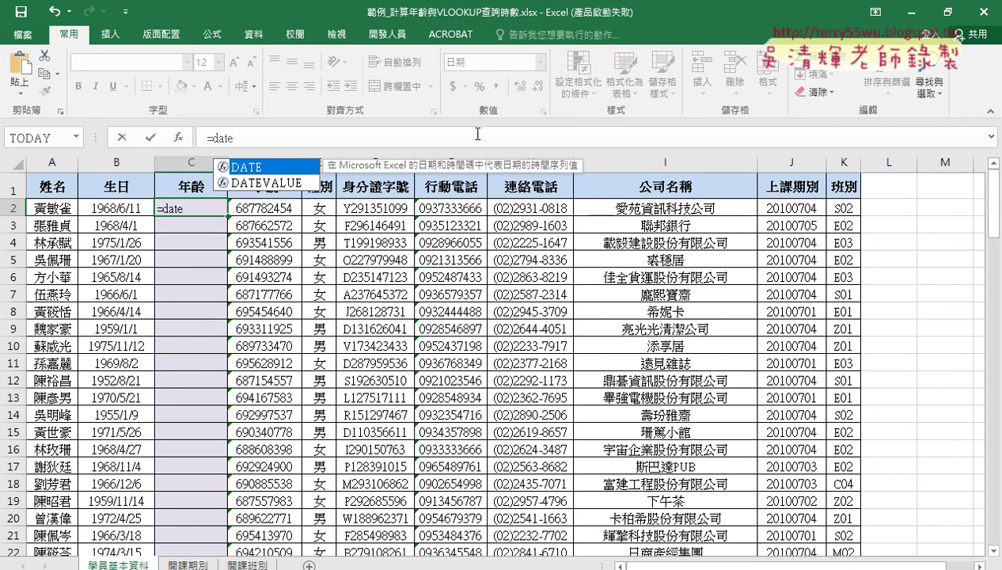
{"action": "type", "text": "di"}
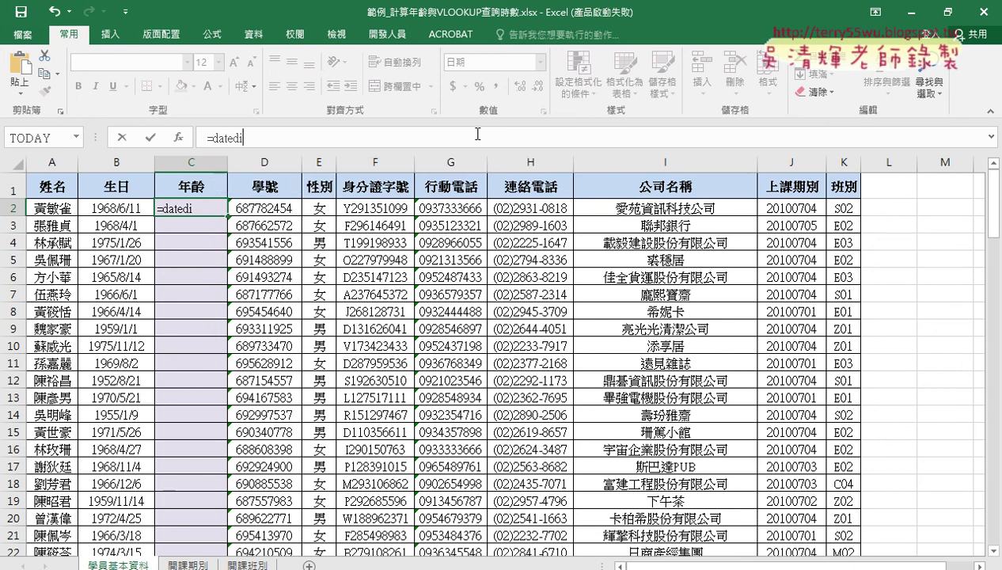
{"action": "type", "text": "f"}
{"action": "type", "text": "("}
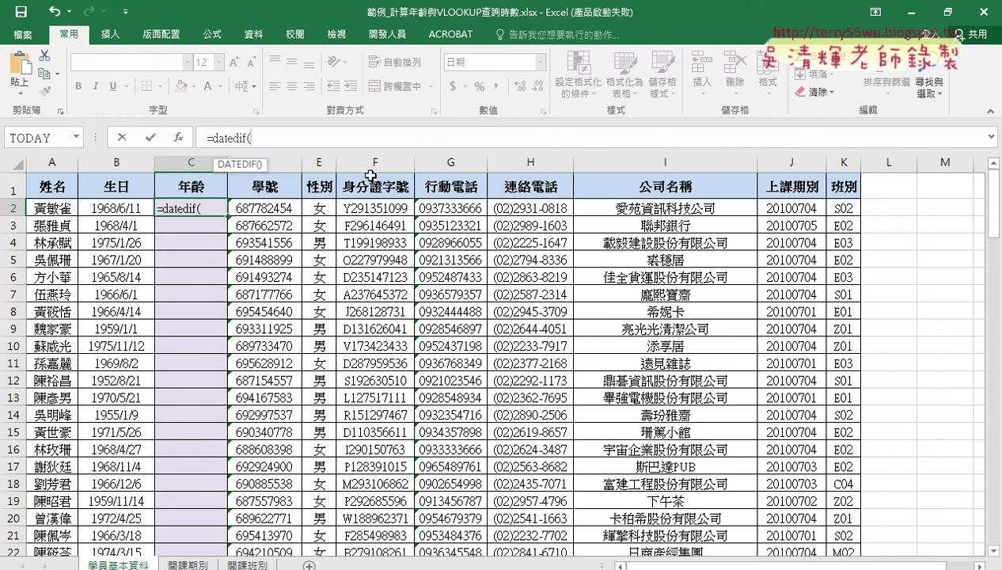
{"action": "left_click", "coordinate": [125, 207]}
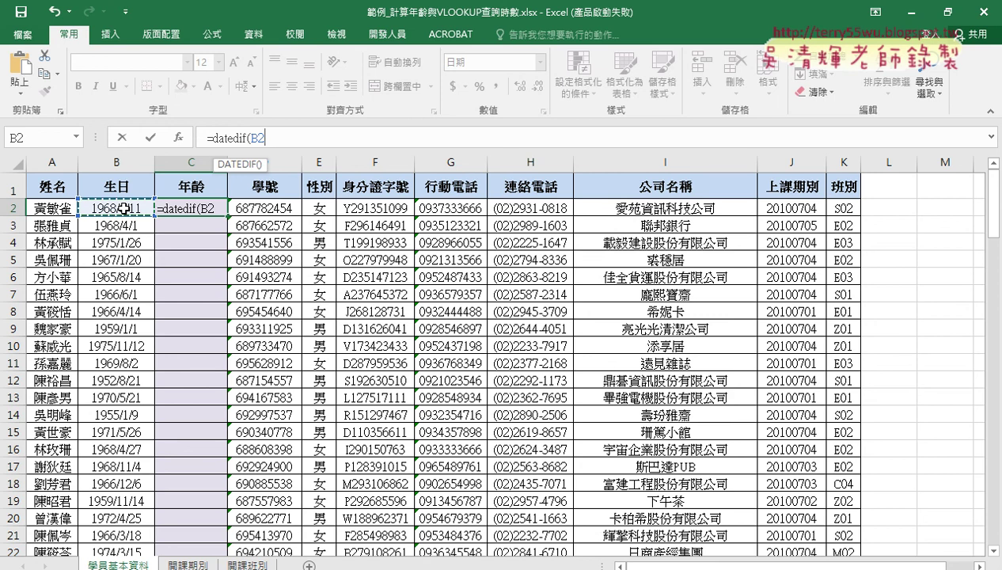
{"action": "type", "text": ","}
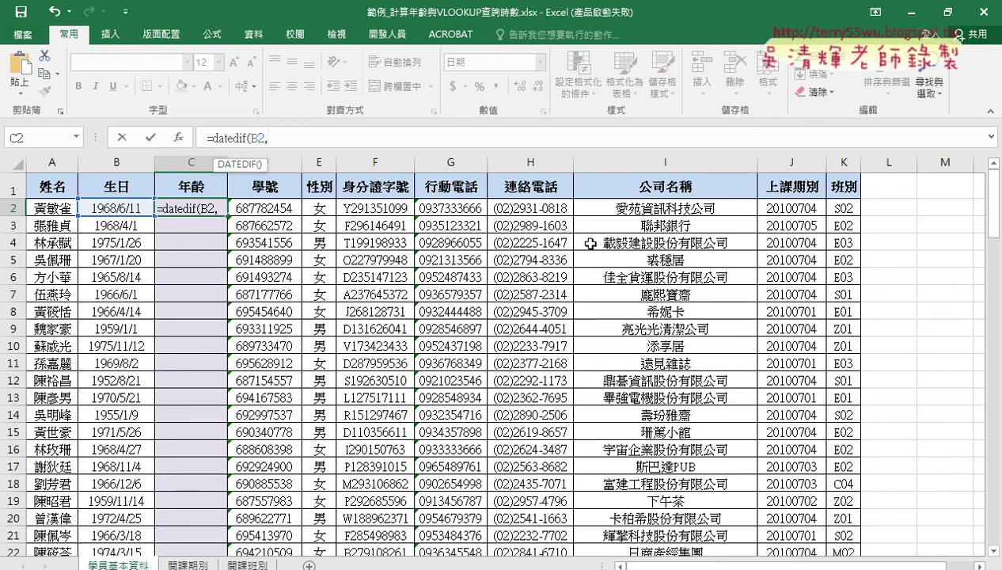
{"action": "type", "text": "t"}
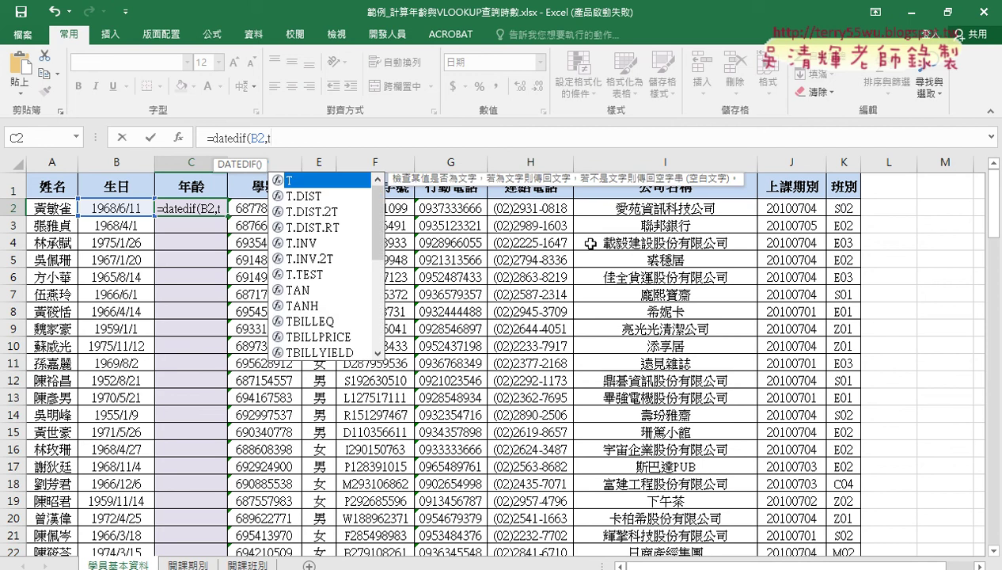
{"action": "type", "text": "oda"}
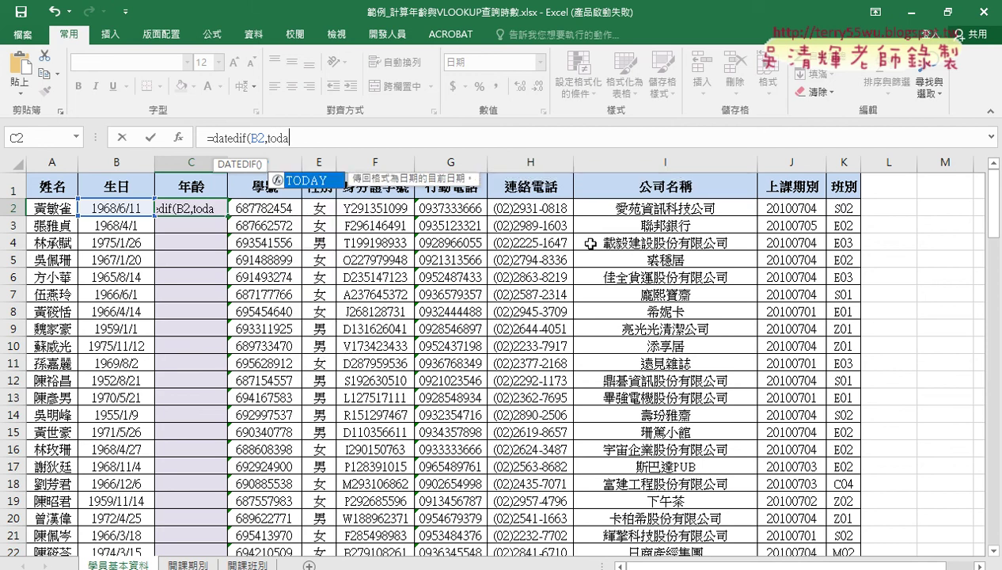
{"action": "type", "text": "y"}
{"action": "type", "text": "()"}
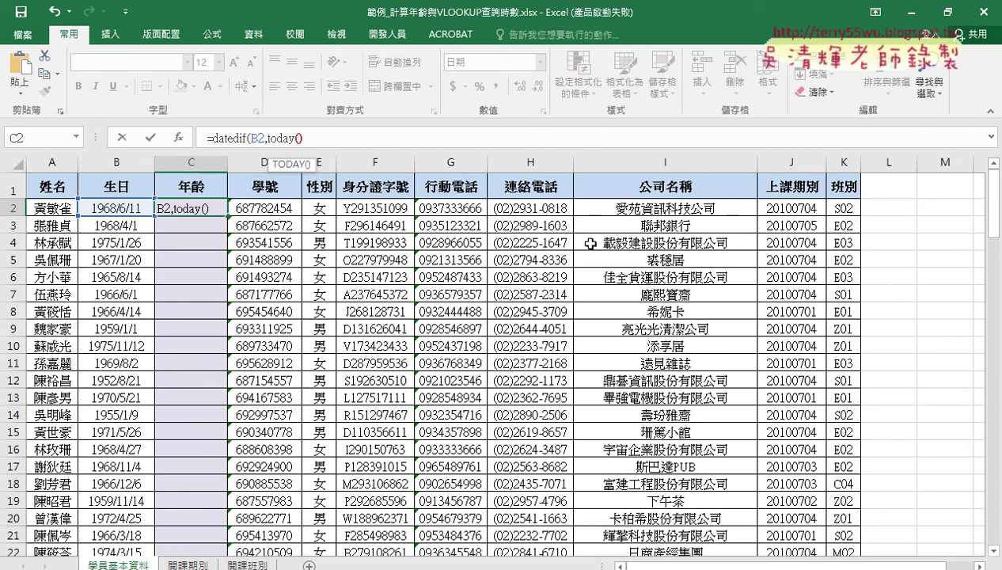
{"action": "key", "text": "Return"}
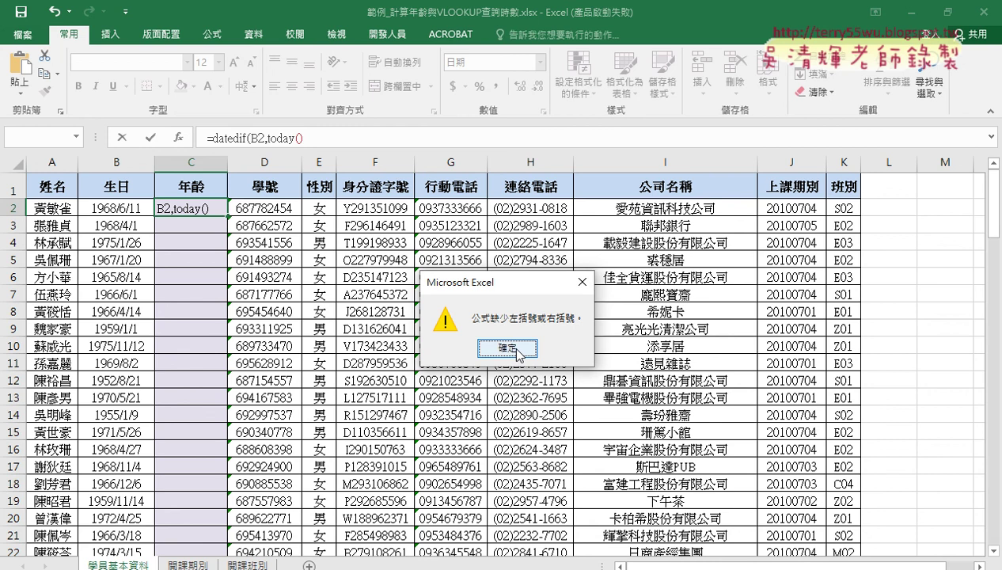
Step: Dismiss the warning and complete C2's formula as =datedif(B2,today(),"Y")
{"action": "left_click", "coordinate": [511, 350]}
{"action": "left_click", "coordinate": [303, 139]}
{"action": "type", "text": ",\""}
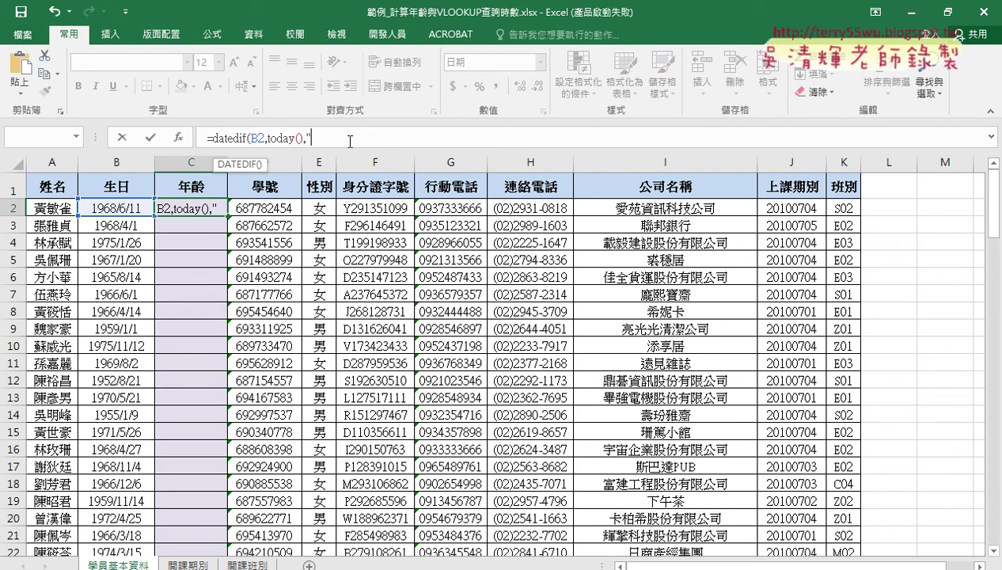
{"action": "type", "text": "Y"}
{"action": "type", "text": "\""}
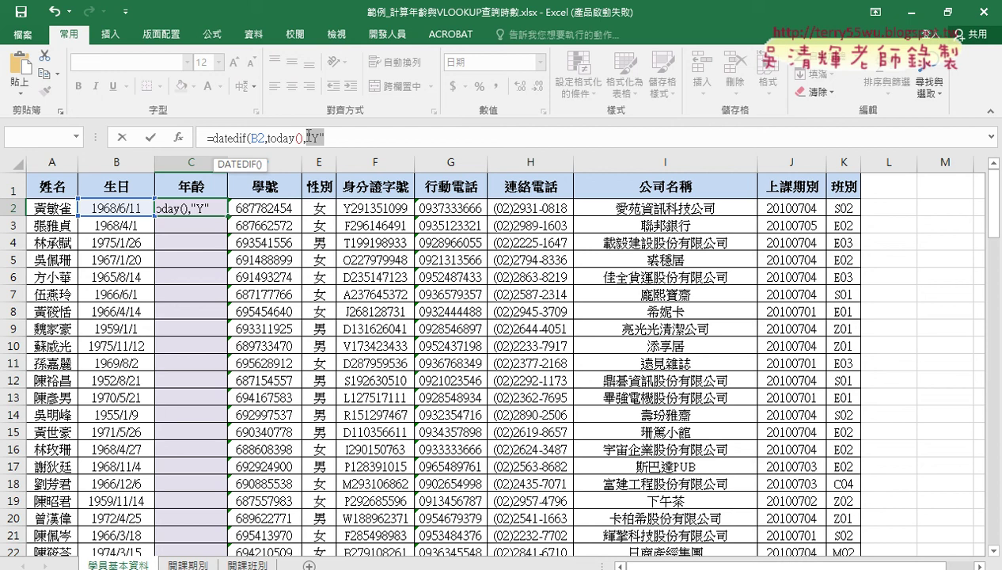
{"action": "left_click", "coordinate": [316, 138]}
{"action": "left_click", "coordinate": [372, 135]}
{"action": "type", "text": ")"}
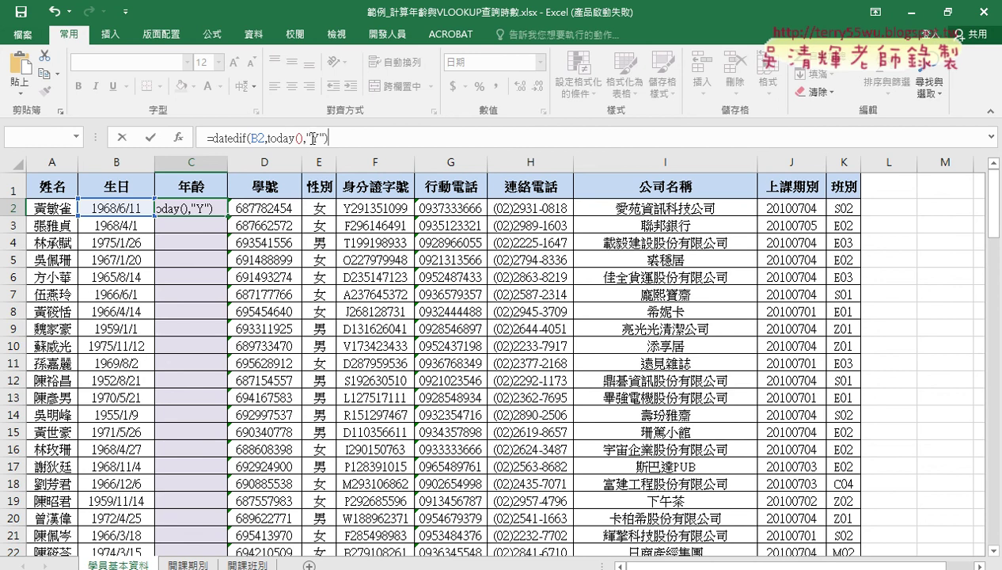
{"action": "left_click_drag", "start_coordinate": [308, 136], "coordinate": [320, 136]}
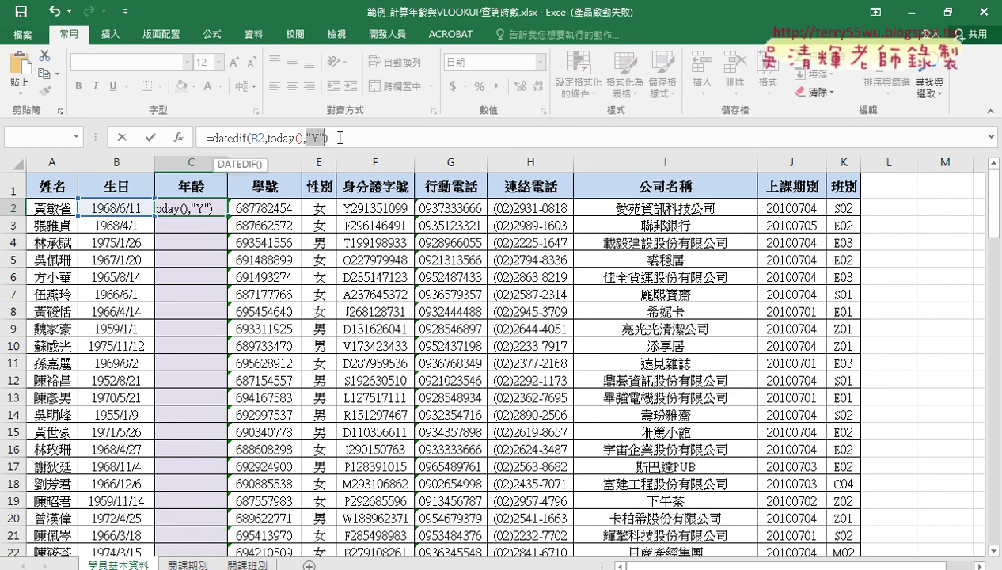
{"action": "left_click", "coordinate": [327, 136]}
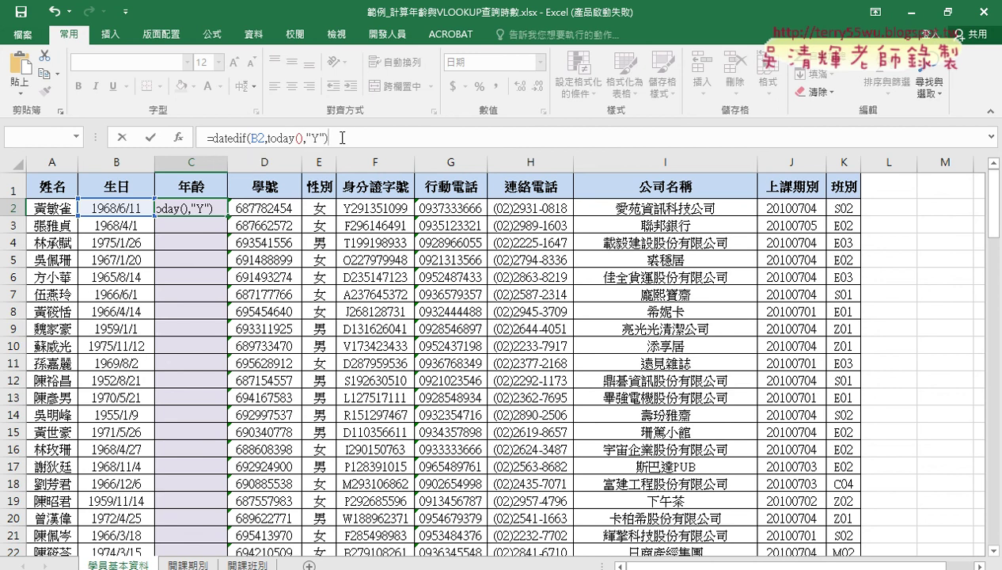
Step: Commit =DATEDIF(B2,TODAY(),"Y") and set C2 to General format so it shows 51
{"action": "left_click", "coordinate": [151, 137]}
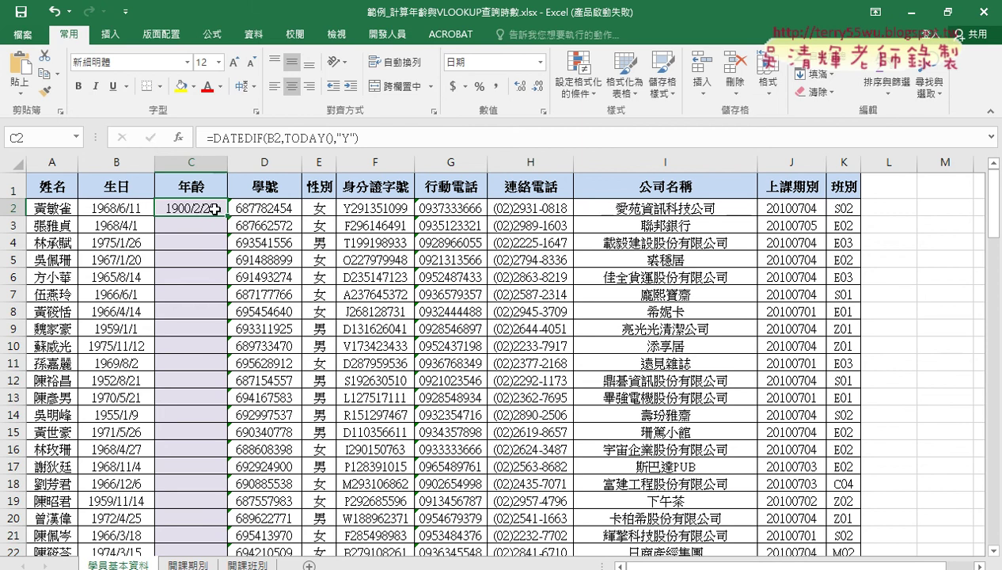
{"action": "right_click", "coordinate": [214, 208]}
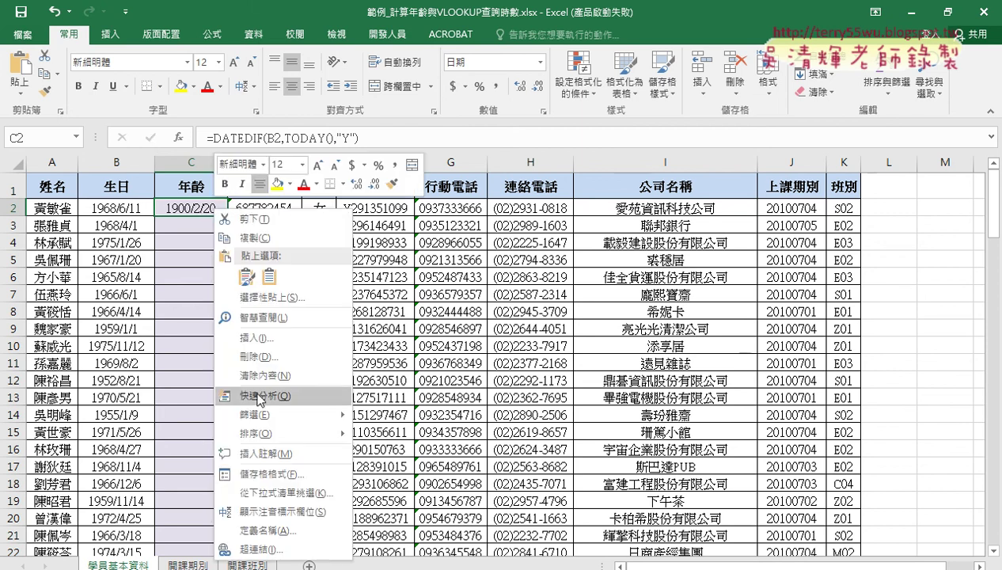
{"action": "left_click", "coordinate": [279, 474]}
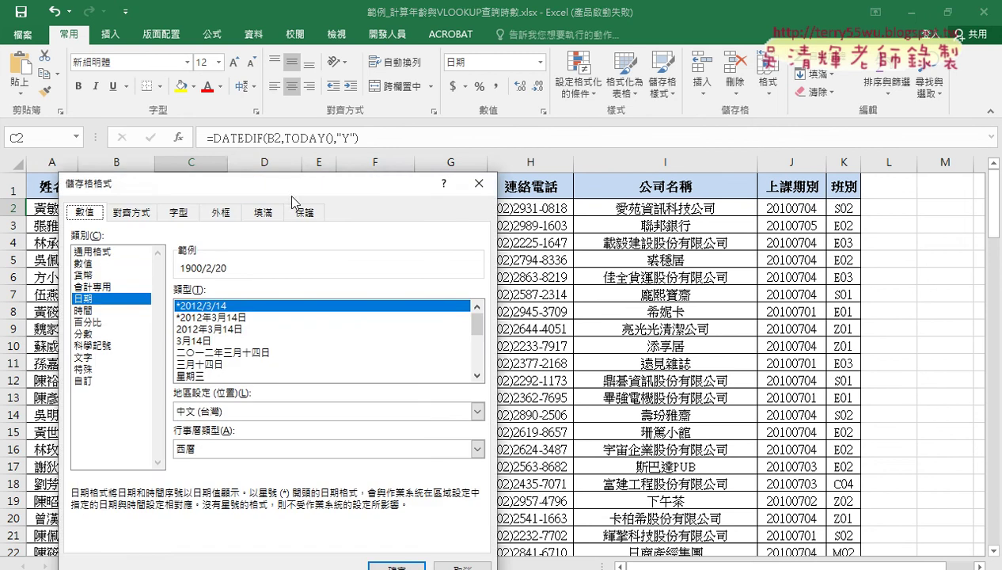
{"action": "left_click_drag", "start_coordinate": [266, 65], "coordinate": [507, 118]}
{"action": "left_click", "coordinate": [331, 175]}
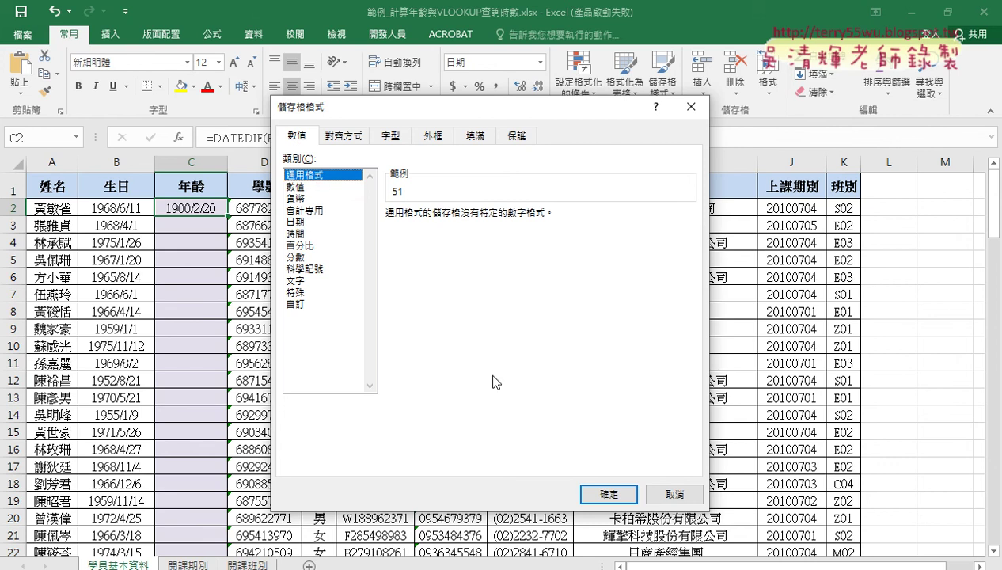
{"action": "left_click", "coordinate": [628, 500]}
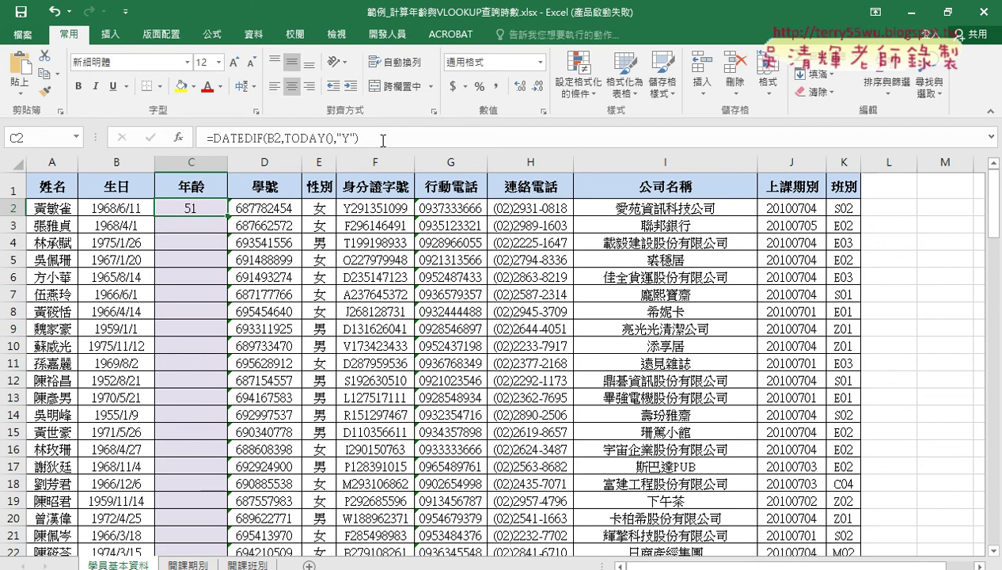
Step: Append &"歲" to C2's age formula and fill it down column C (51歲, 52歲, 45歲)
{"action": "left_click", "coordinate": [384, 139]}
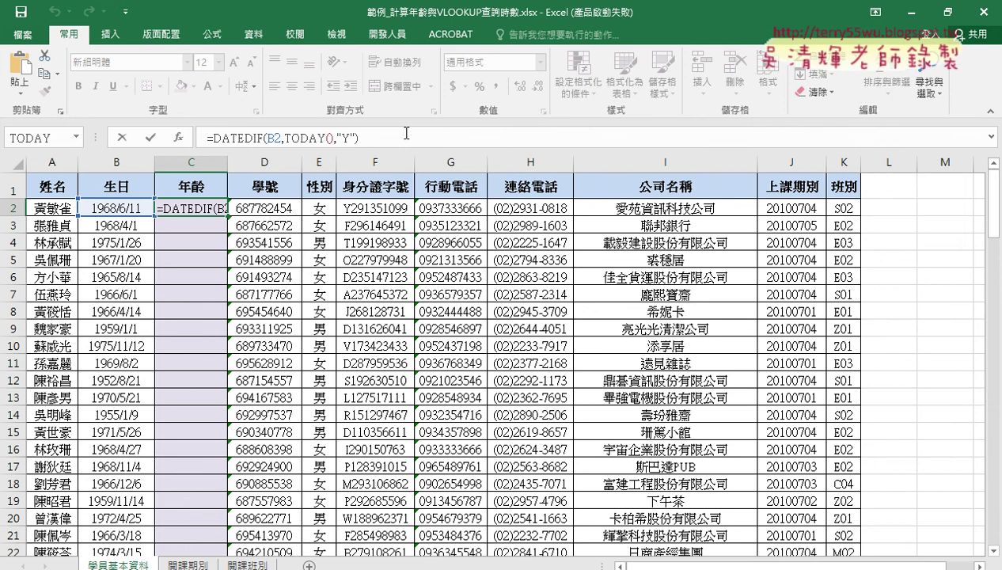
{"action": "type", "text": "&"}
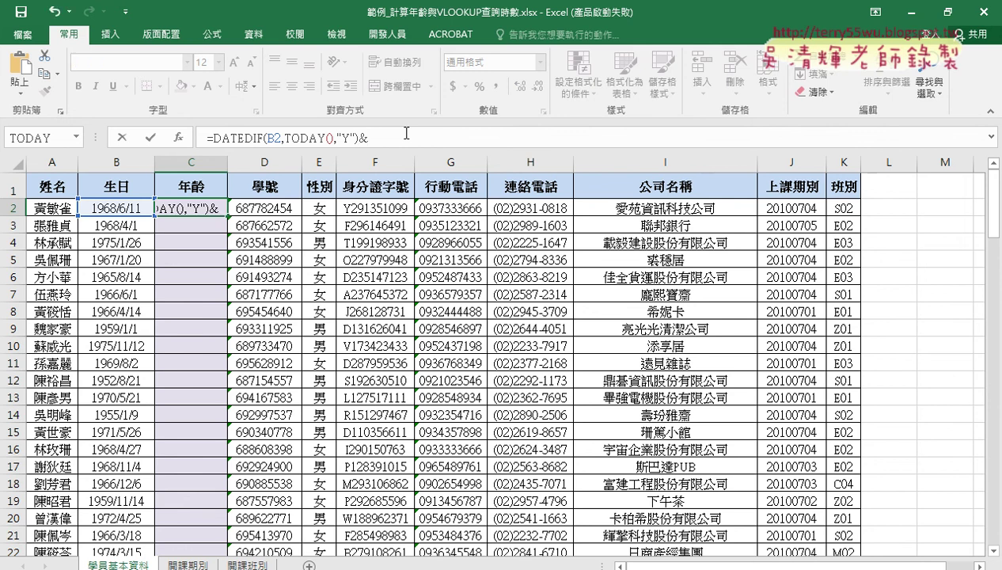
{"action": "type", "text": "\"\""}
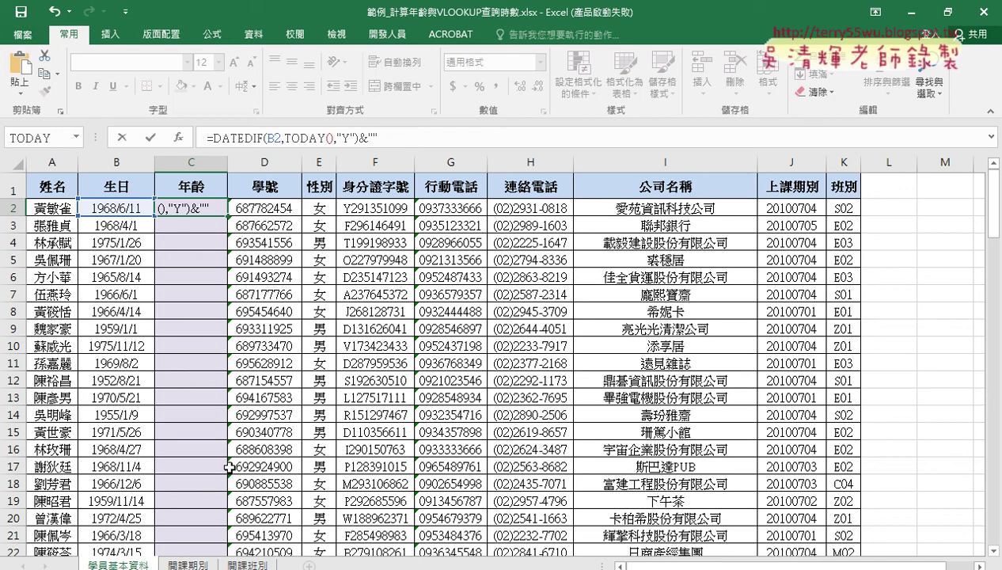
{"action": "type", "text": "sxq4"}
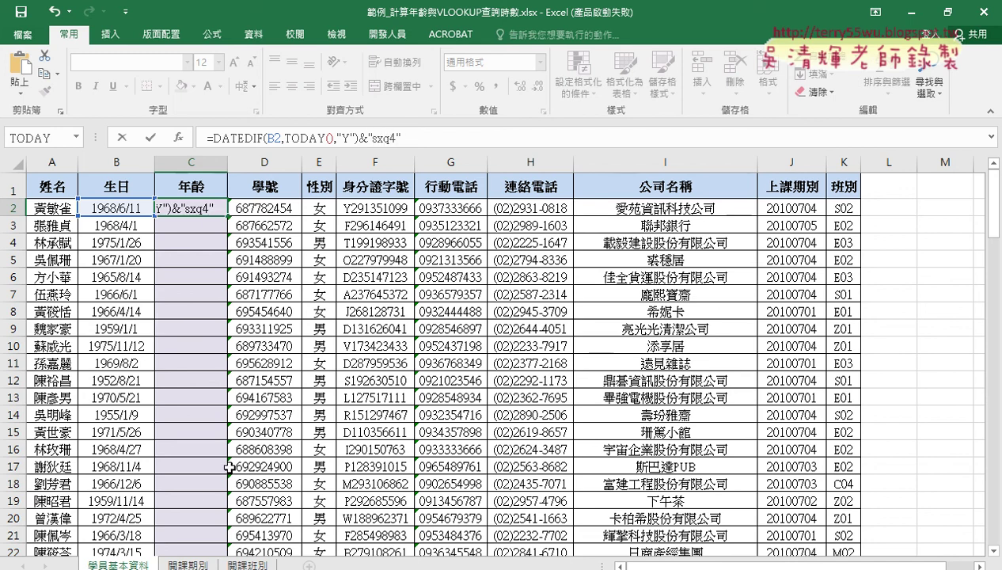
{"action": "key", "text": "BackSpace"}
{"action": "key", "text": "BackSpace"}
{"action": "key", "text": "BackSpace"}
{"action": "type", "text": "歲"}
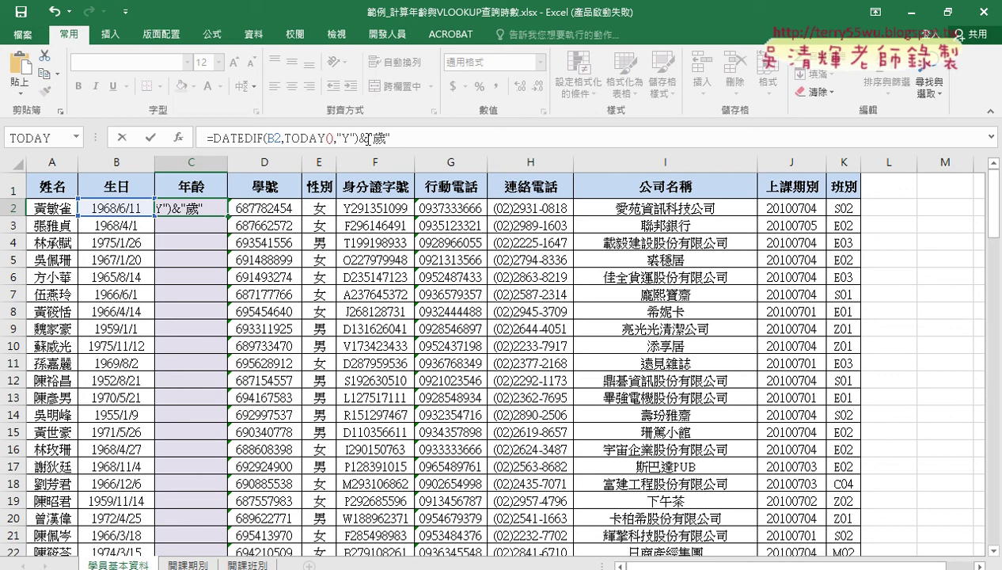
{"action": "double_click", "coordinate": [362, 142]}
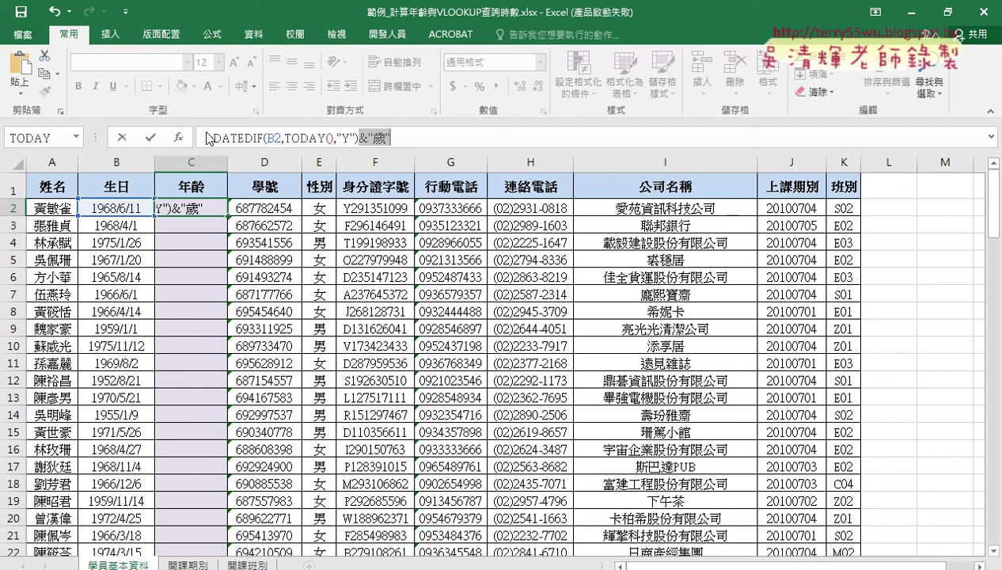
{"action": "left_click", "coordinate": [151, 138]}
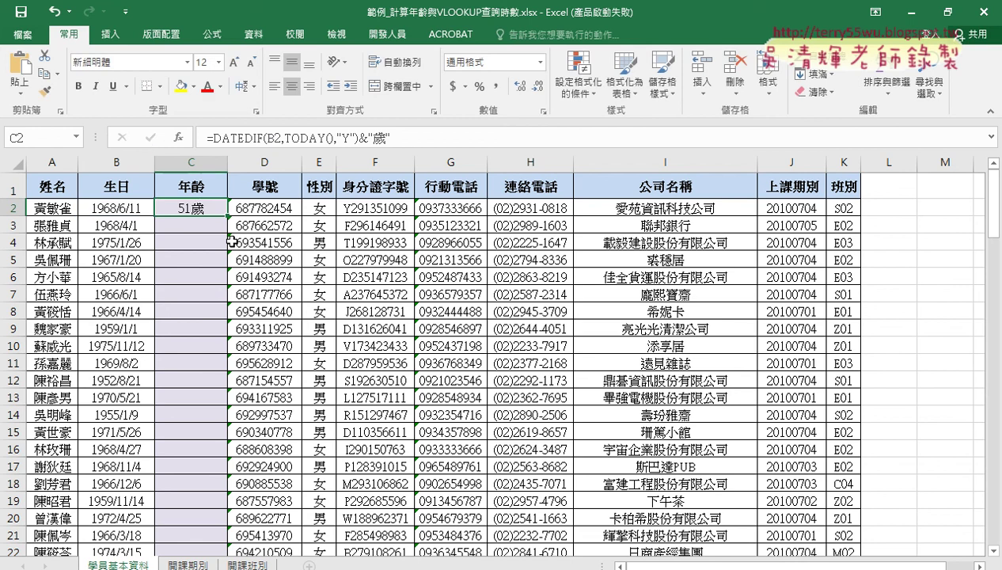
{"action": "double_click", "coordinate": [227, 214]}
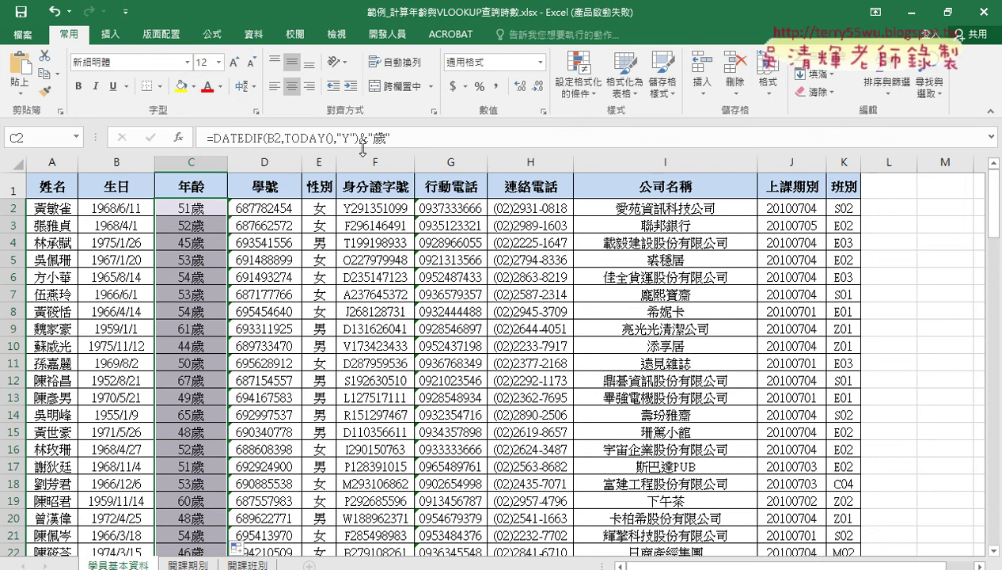
{"action": "left_click_drag", "start_coordinate": [358, 138], "coordinate": [392, 139]}
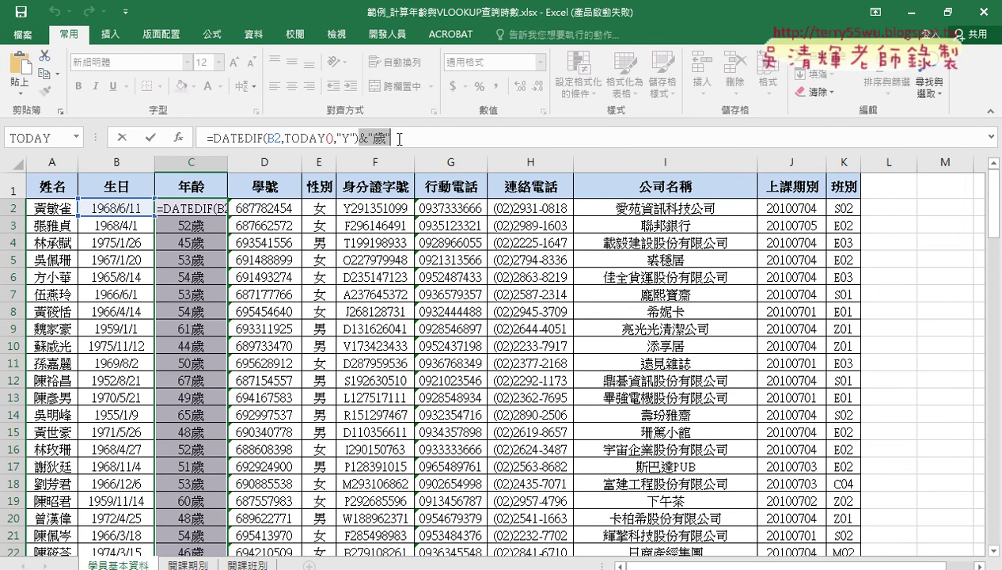
Step: Delete &"歲" from C2's formula, leaving =DATEDIF(B2,TODAY(),"Y")
{"action": "left_click", "coordinate": [123, 140]}
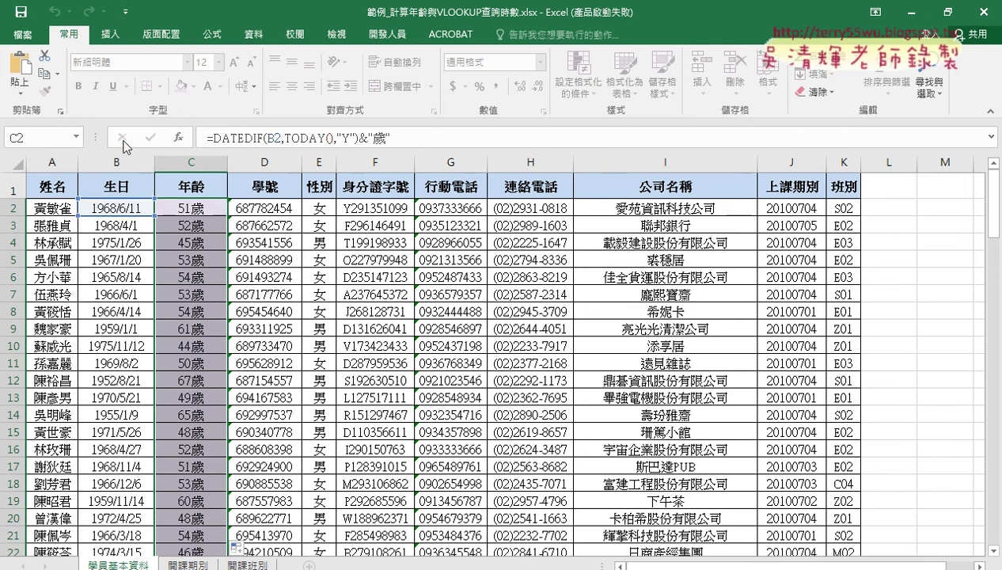
{"action": "left_click_drag", "start_coordinate": [358, 139], "coordinate": [392, 139]}
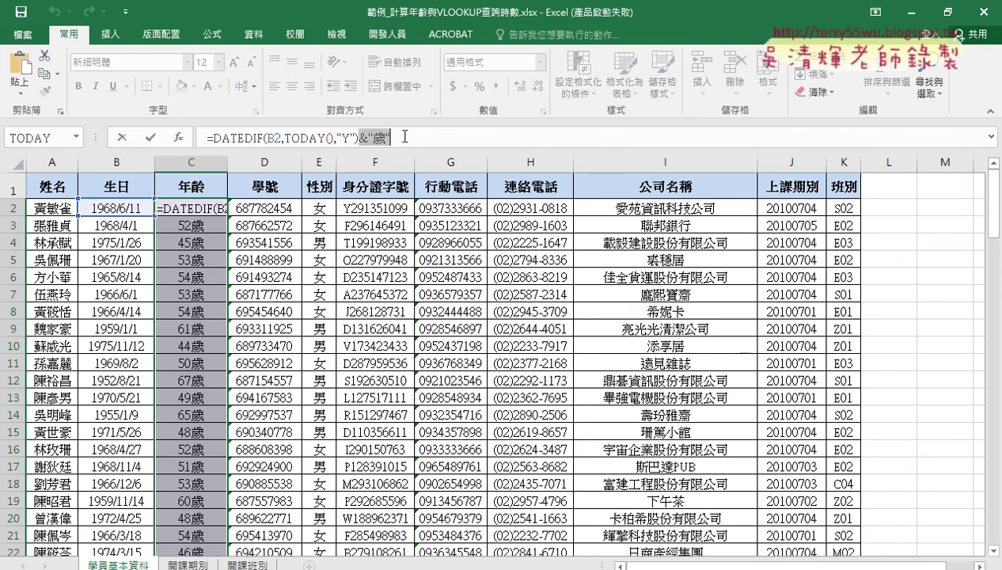
{"action": "key", "text": "Delete"}
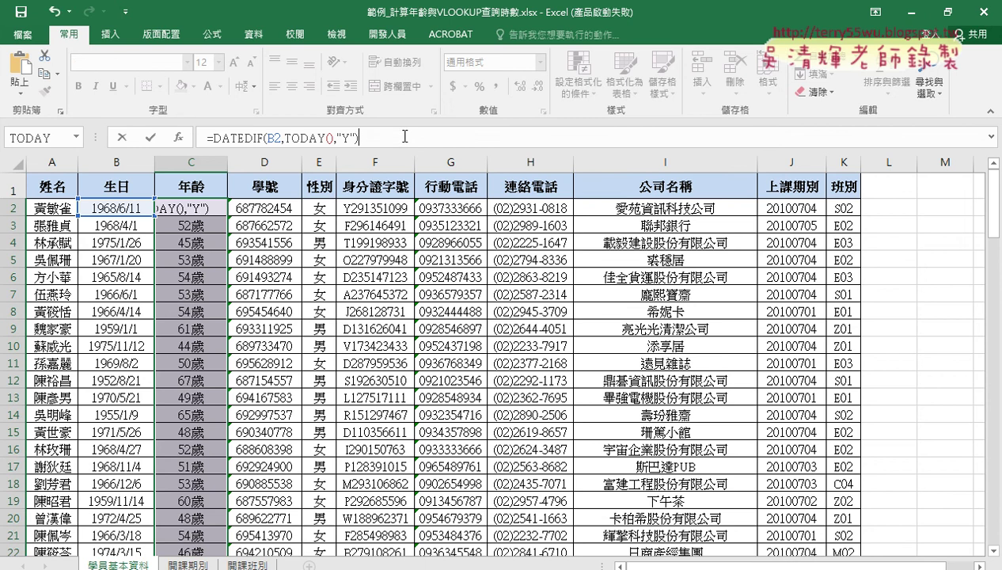
{"action": "left_click", "coordinate": [155, 138]}
Step: Give C2 the custom number format 0"歲" and fill it down column C
{"action": "left_click", "coordinate": [207, 208]}
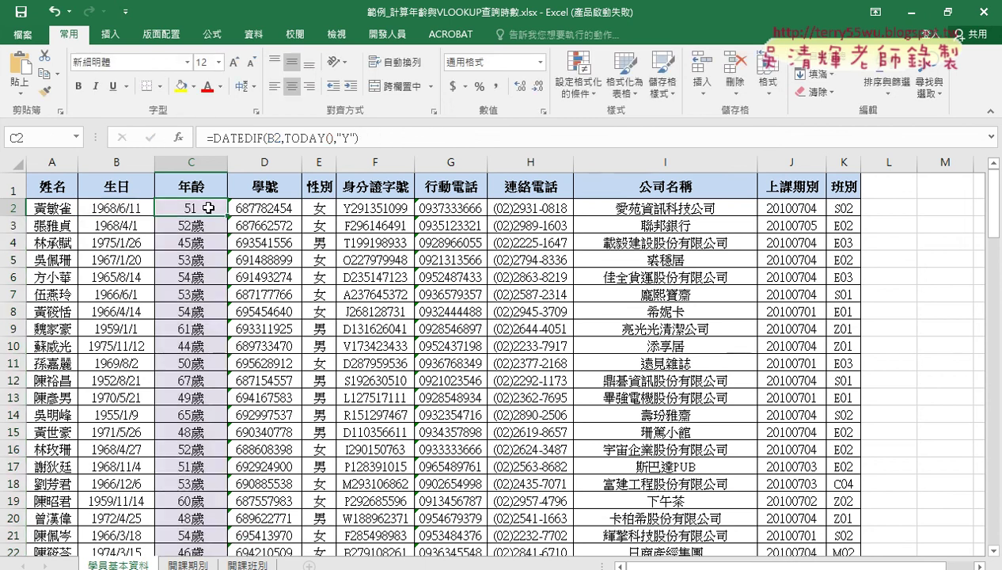
{"action": "right_click", "coordinate": [208, 208]}
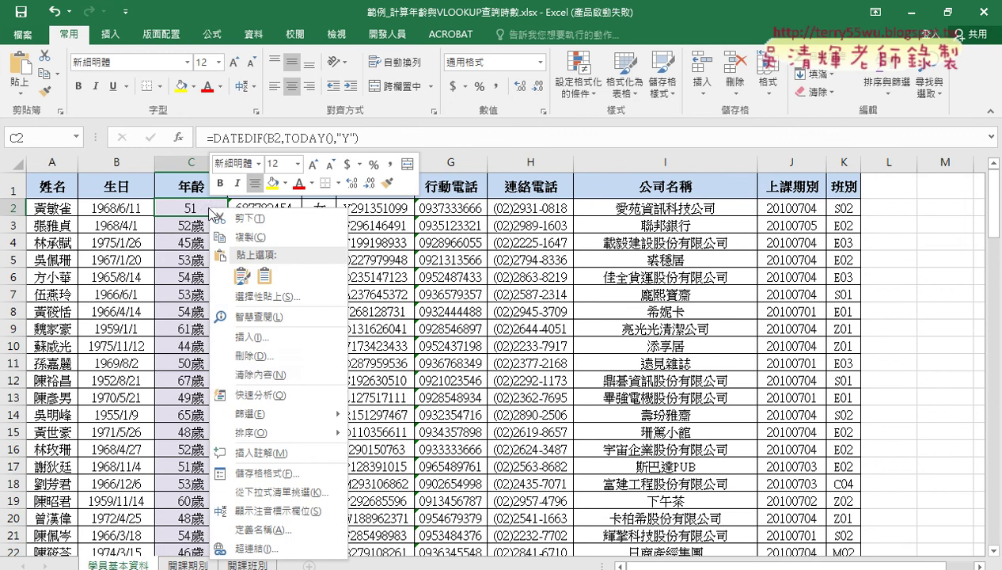
{"action": "left_click", "coordinate": [293, 475]}
{"action": "mouse_move", "coordinate": [316, 79]}
{"action": "left_mouse_down"}
{"action": "mouse_move", "coordinate": [513, 136]}
{"action": "mouse_move", "coordinate": [566, 93]}
{"action": "left_mouse_up"}
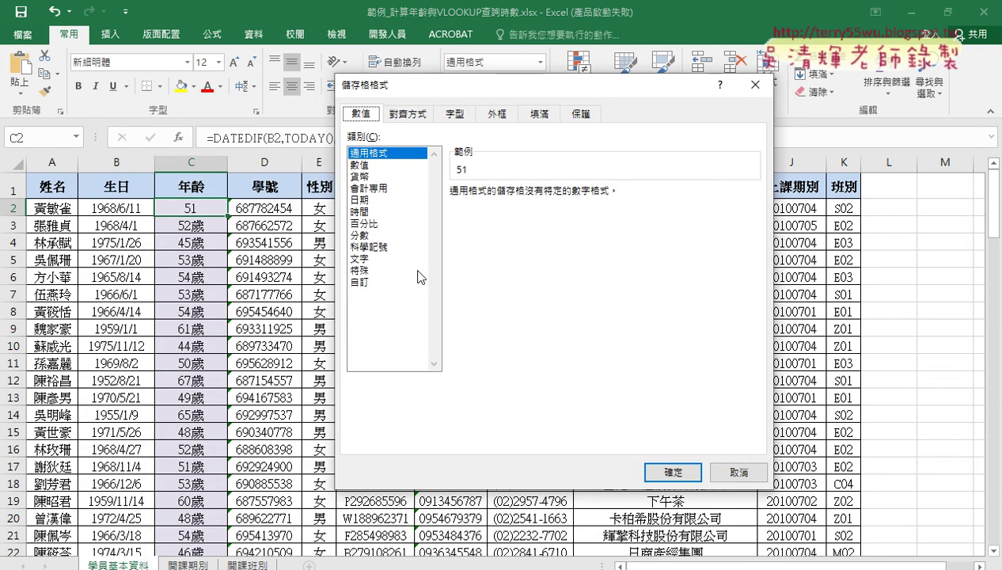
{"action": "left_click", "coordinate": [364, 284]}
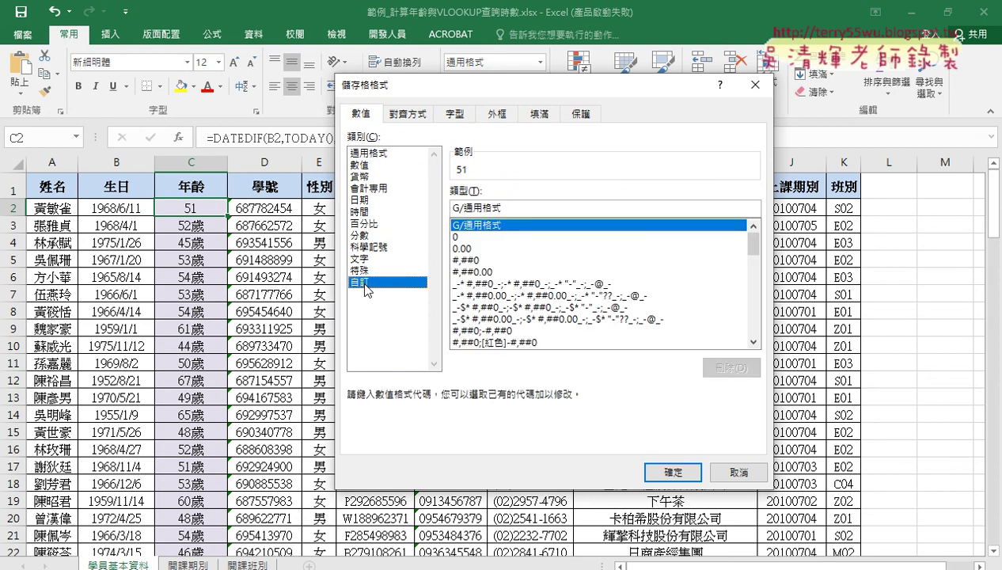
{"action": "left_click", "coordinate": [457, 237]}
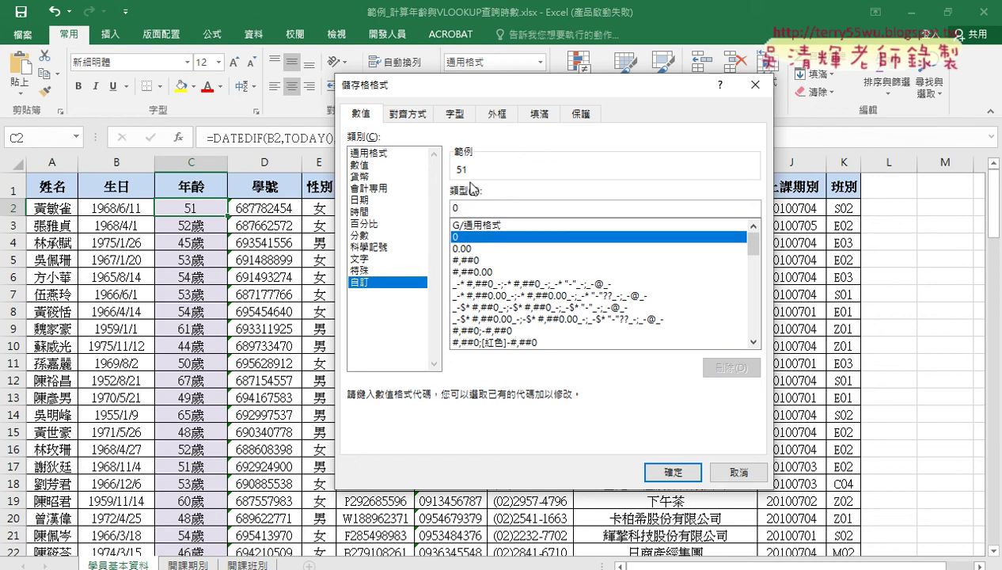
{"action": "type", "text": "\"\""}
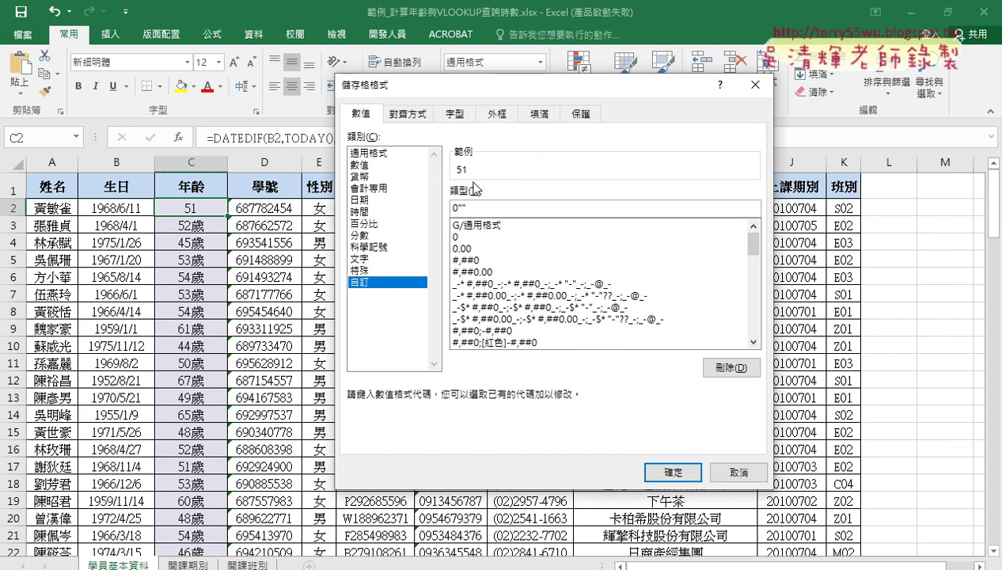
{"action": "type", "text": "ㄙㄨㄟ"}
{"action": "type", "text": "ˋ"}
{"action": "left_click", "coordinate": [671, 470]}
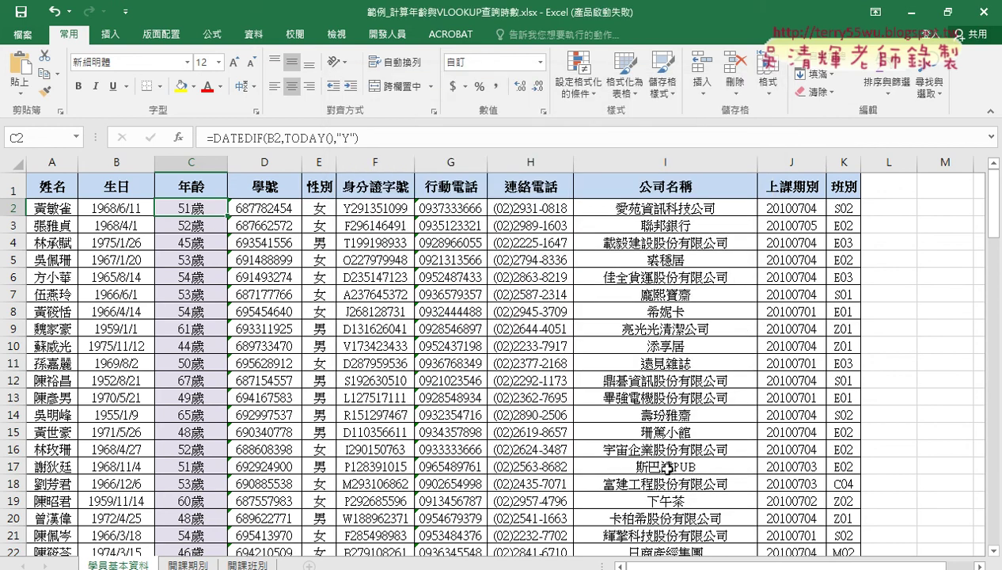
{"action": "double_click", "coordinate": [229, 216]}
Step: Reopen C2's Format Cells and annotate the 0"歲" code, 年齡 header and 51歲 in red
{"action": "right_click", "coordinate": [229, 208]}
{"action": "left_click", "coordinate": [269, 473]}
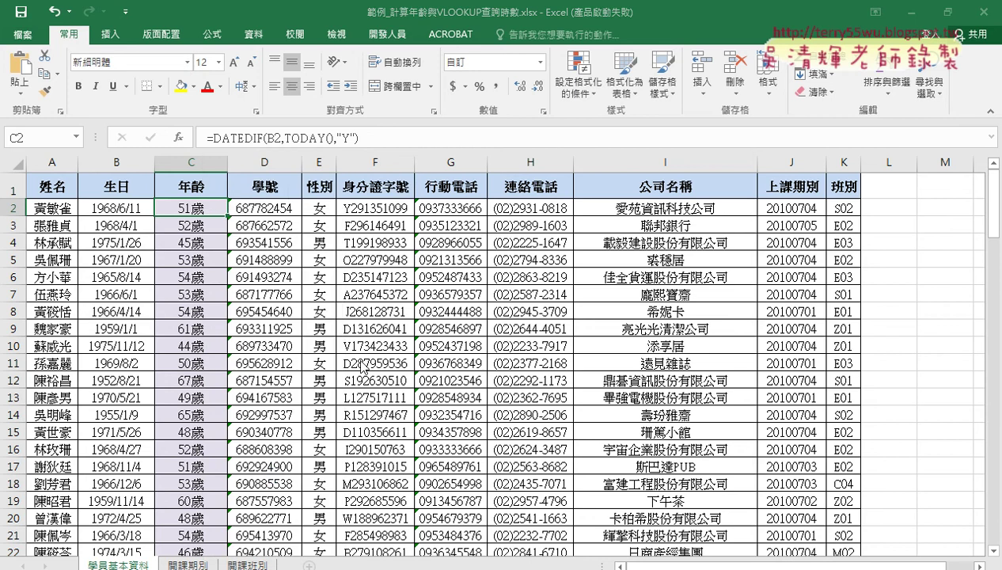
{"action": "left_click_drag", "start_coordinate": [118, 91], "coordinate": [401, 125]}
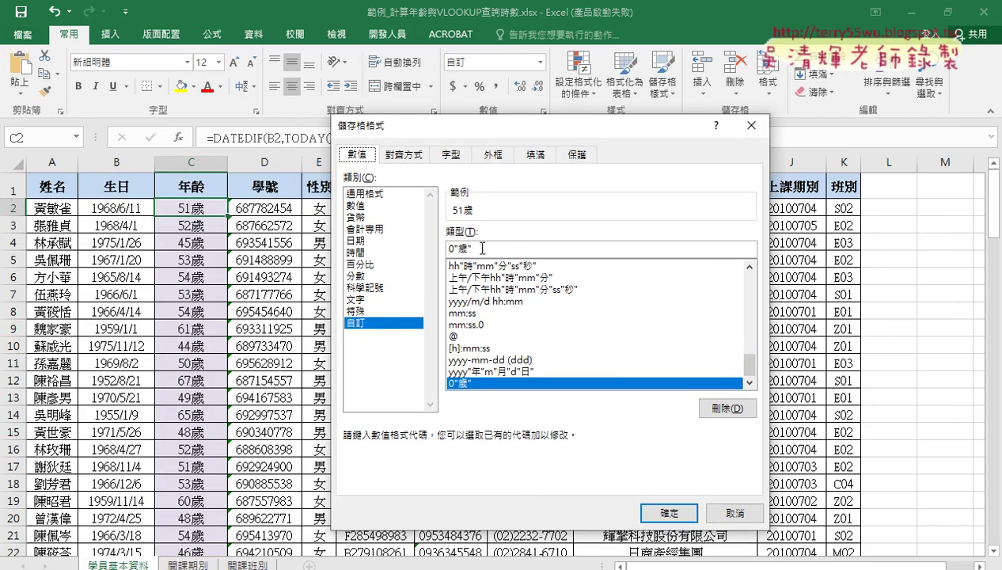
{"action": "double_click", "coordinate": [482, 248]}
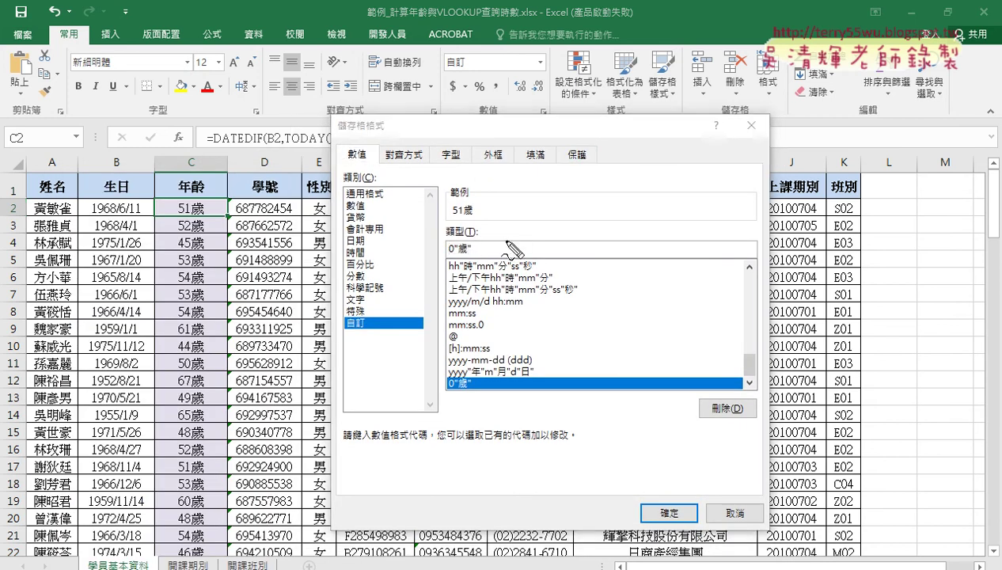
{"action": "left_click_drag", "start_coordinate": [475, 258], "coordinate": [445, 258]}
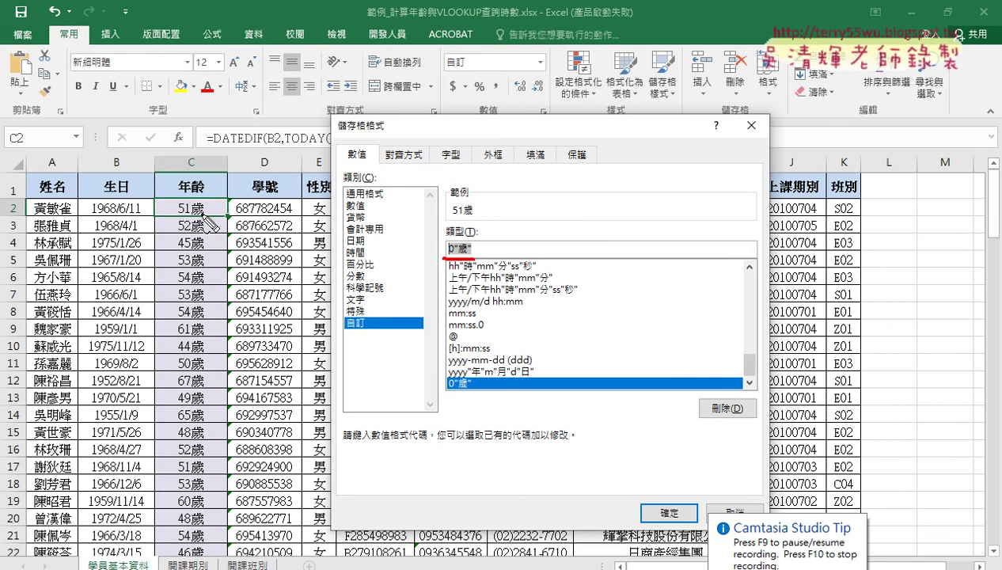
{"action": "mouse_move", "coordinate": [235, 181]}
{"action": "left_mouse_down"}
{"action": "mouse_move", "coordinate": [224, 198]}
{"action": "mouse_move", "coordinate": [179, 210]}
{"action": "left_mouse_up"}
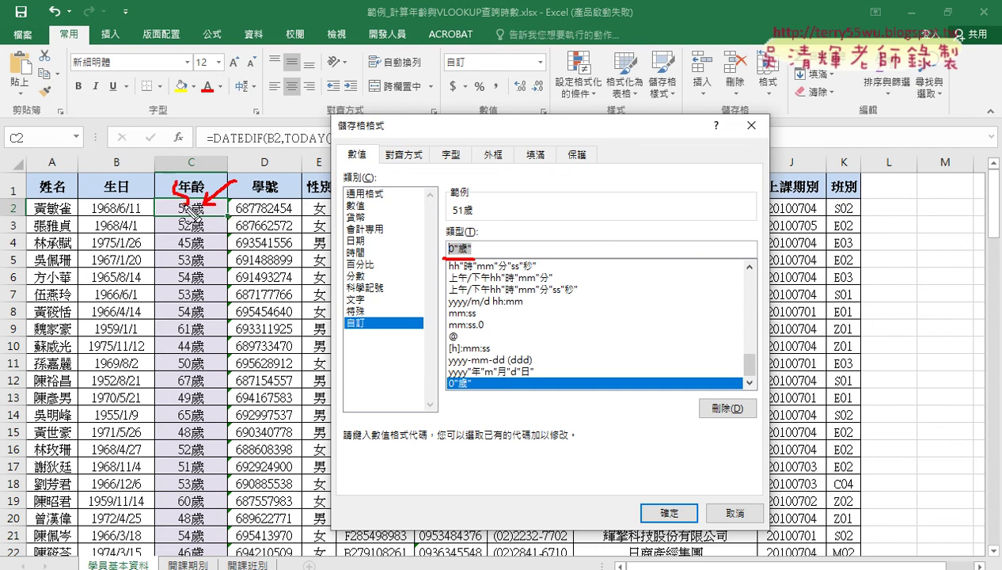
{"action": "left_click_drag", "start_coordinate": [197, 178], "coordinate": [209, 218]}
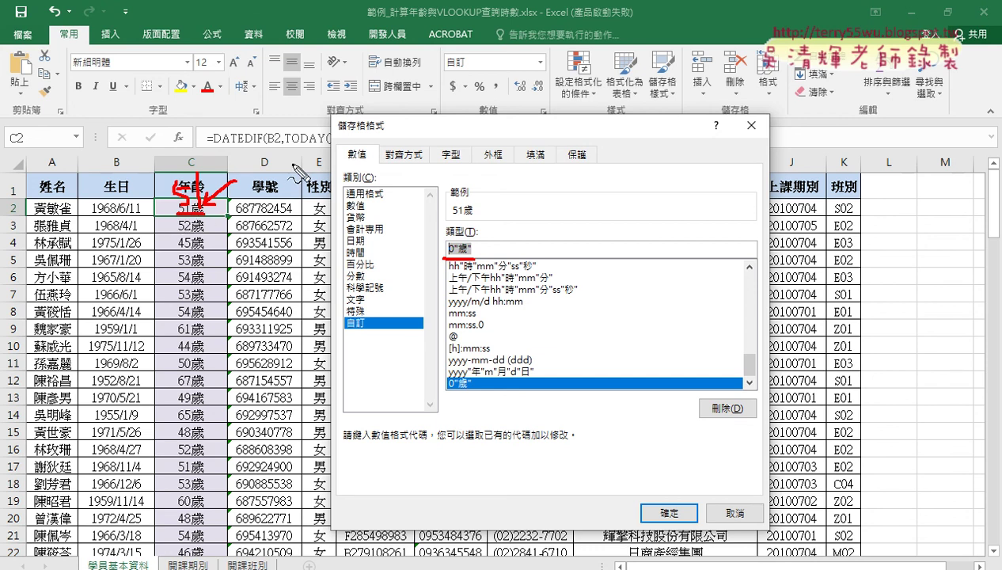
{"action": "mouse_move", "coordinate": [255, 198]}
{"action": "left_mouse_down"}
{"action": "mouse_move", "coordinate": [431, 255]}
{"action": "mouse_move", "coordinate": [422, 253]}
{"action": "left_mouse_up"}
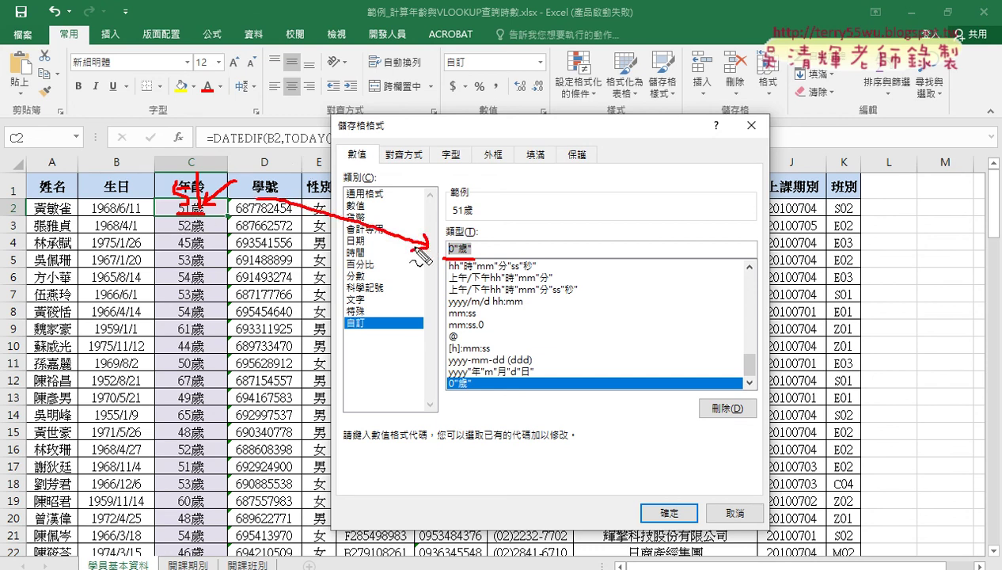
Step: Clear the annotations, reselect the 0"歲" code, and switch to the Google Docs notes
{"action": "key", "text": "Escape"}
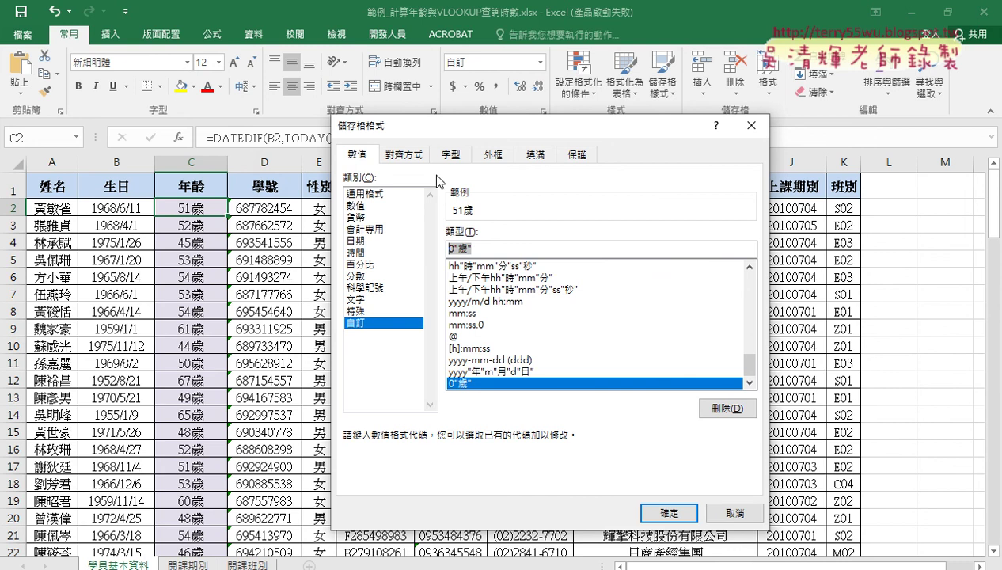
{"action": "left_click_drag", "start_coordinate": [426, 125], "coordinate": [329, 183]}
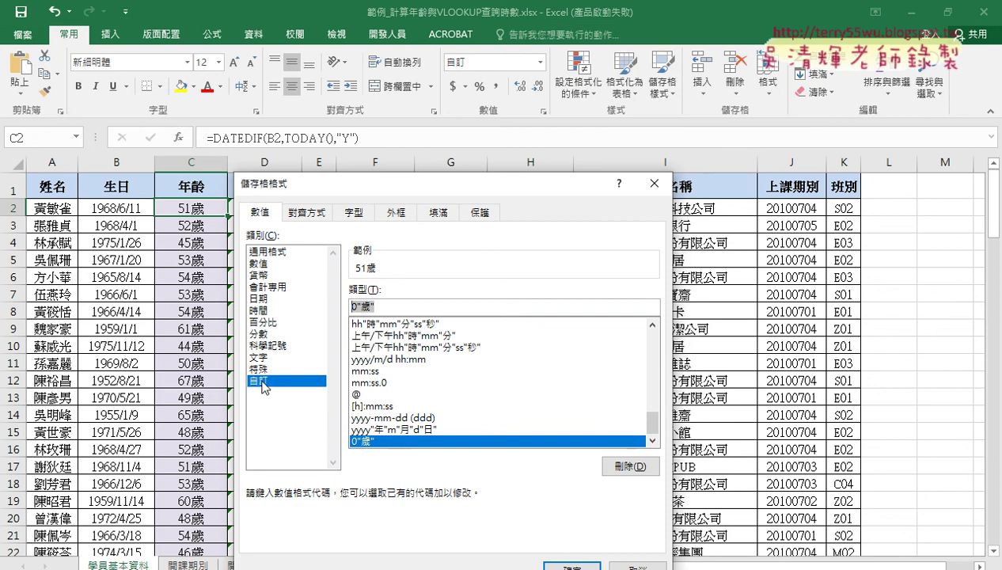
{"action": "left_click", "coordinate": [392, 308]}
{"action": "left_click_drag", "start_coordinate": [392, 308], "coordinate": [379, 323]}
{"action": "key", "text": "alt+Tab"}
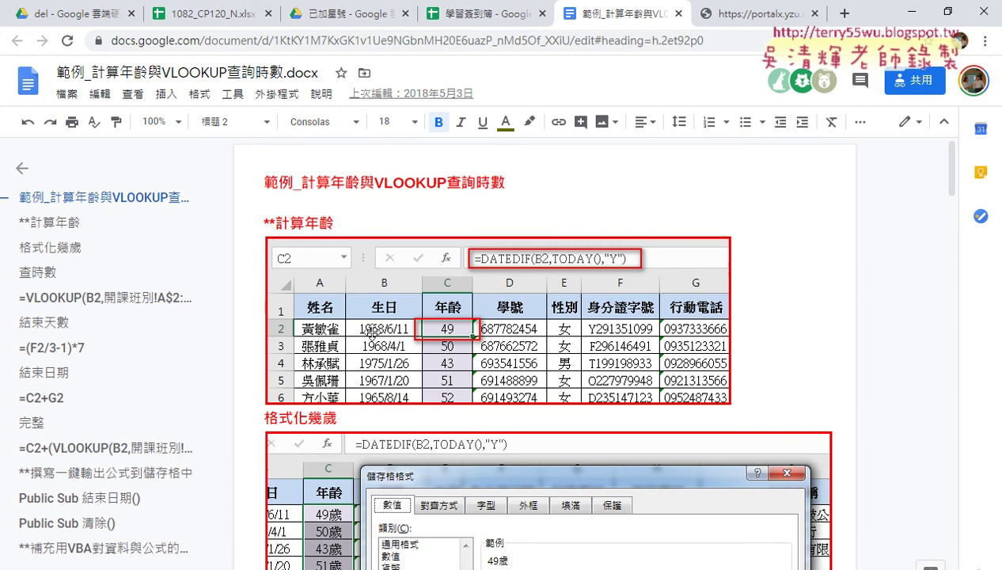
Step: Scroll the notes down to the 格式化幾歲 heading and its Format Cells screenshot
{"action": "scroll", "coordinate": [549, 211], "scroll_direction": "down", "scroll_amount": 1}
{"action": "scroll", "coordinate": [532, 287], "scroll_direction": "down", "scroll_amount": 1}
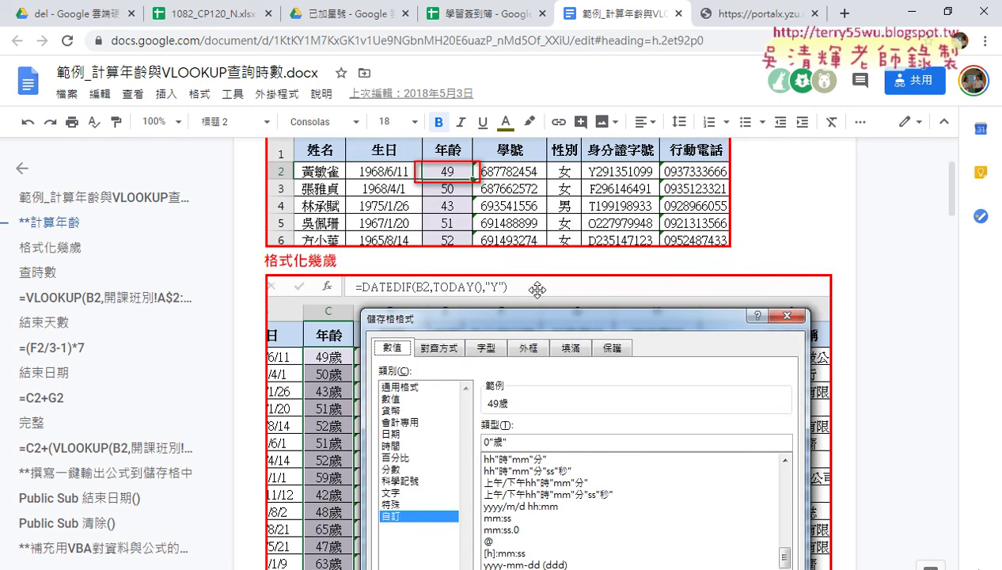
{"action": "scroll", "coordinate": [537, 291], "scroll_direction": "down", "scroll_amount": 2}
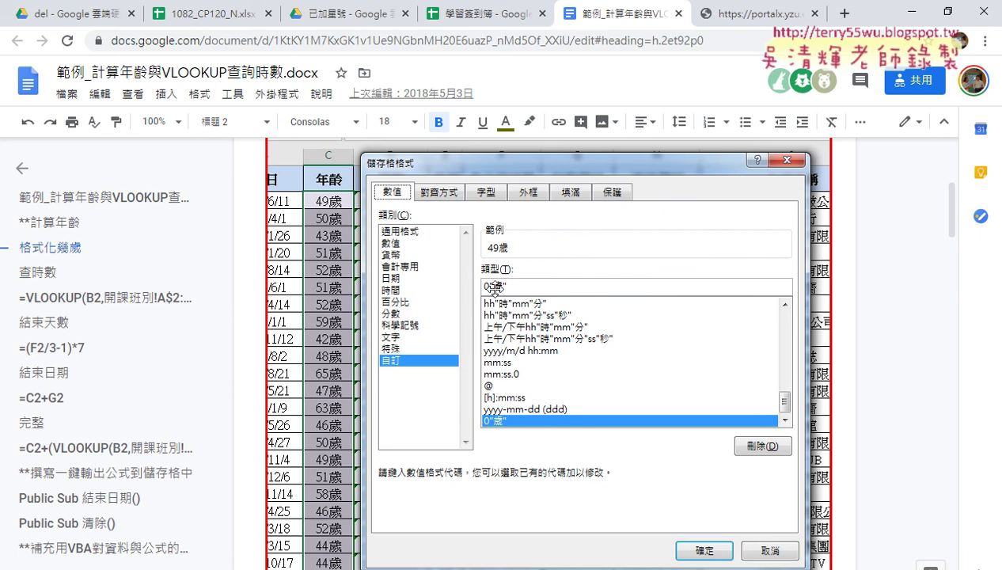
{"action": "scroll", "coordinate": [513, 321], "scroll_direction": "down", "scroll_amount": 5}
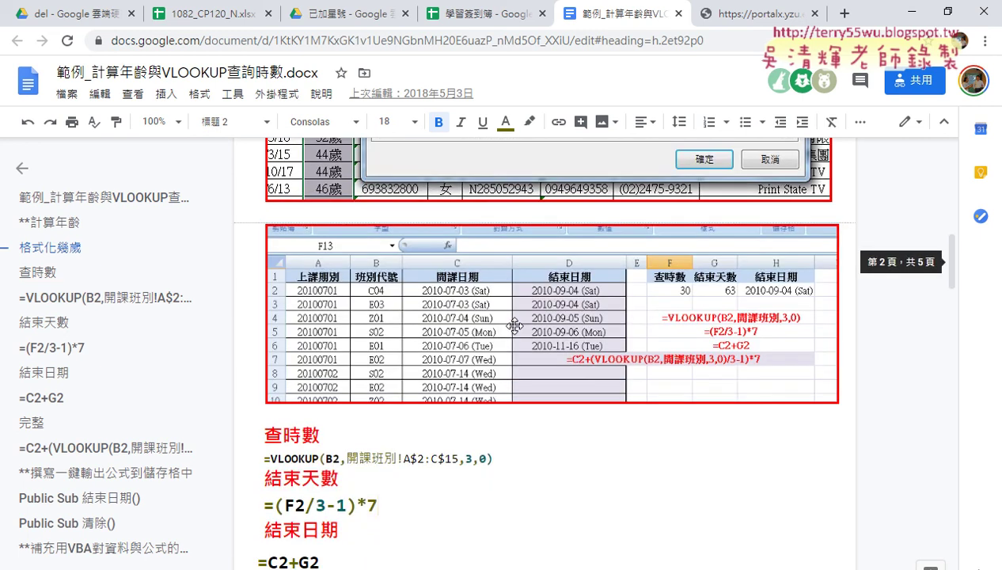
{"action": "scroll", "coordinate": [514, 326], "scroll_direction": "down", "scroll_amount": 1}
{"action": "scroll", "coordinate": [517, 329], "scroll_direction": "up", "scroll_amount": 3}
{"action": "scroll", "coordinate": [516, 330], "scroll_direction": "up", "scroll_amount": 4}
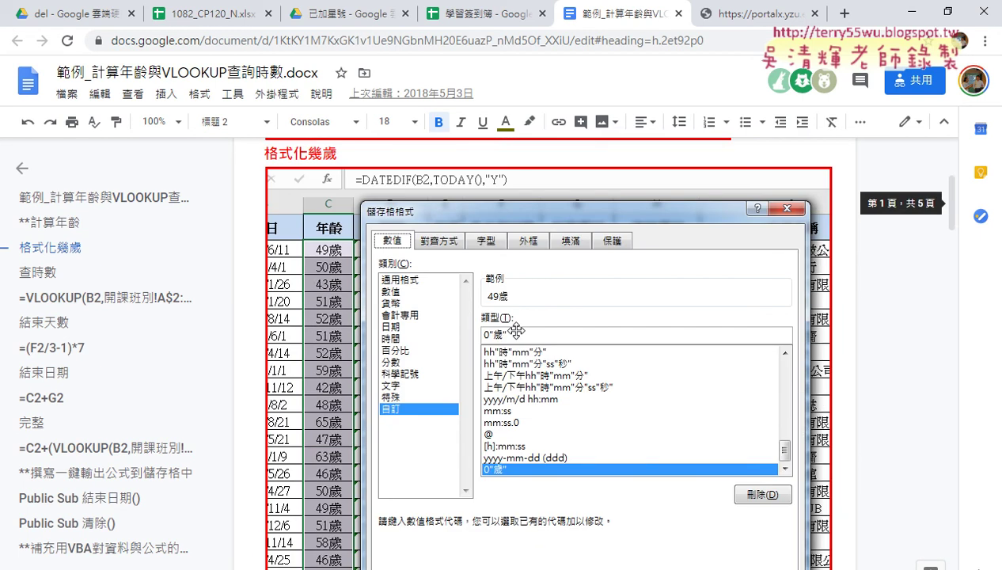
{"action": "scroll", "coordinate": [516, 331], "scroll_direction": "up", "scroll_amount": 1}
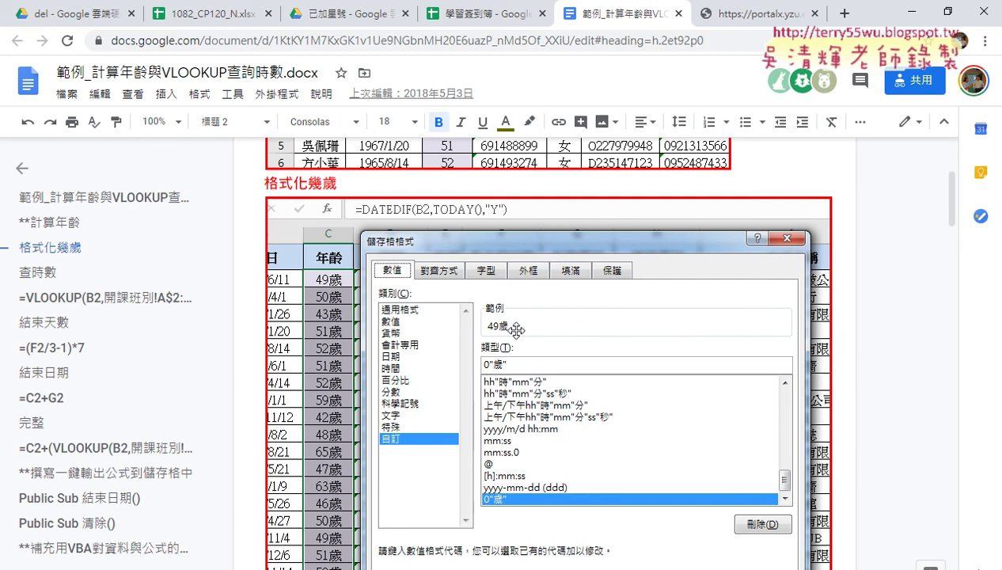